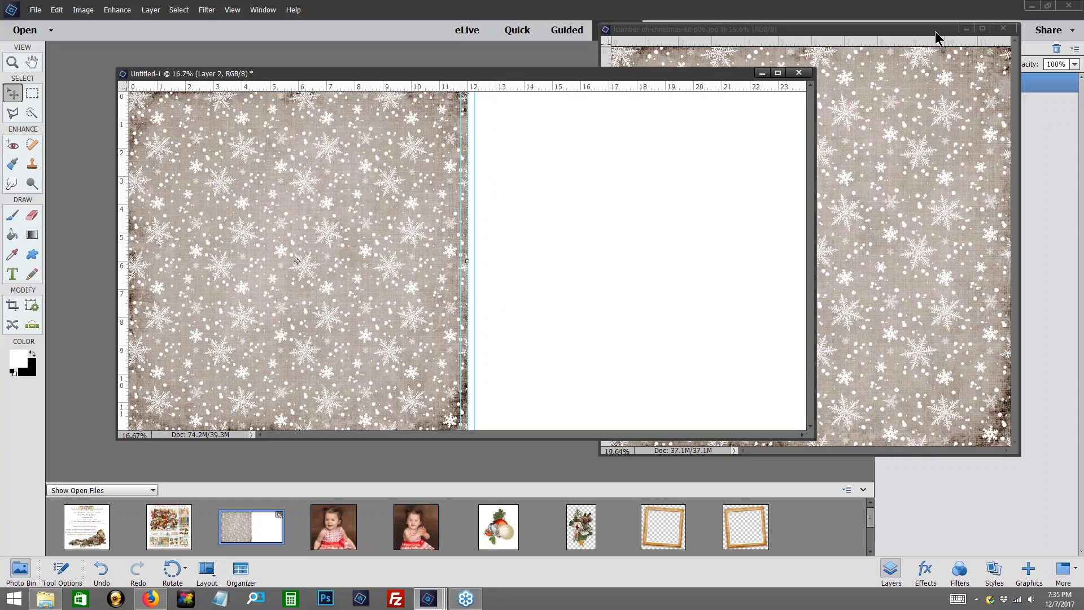
Return to the Untitled-1 spread and rename the snowflake paper layer "bg left".
left_click_drag(924, 32, 838, 130)
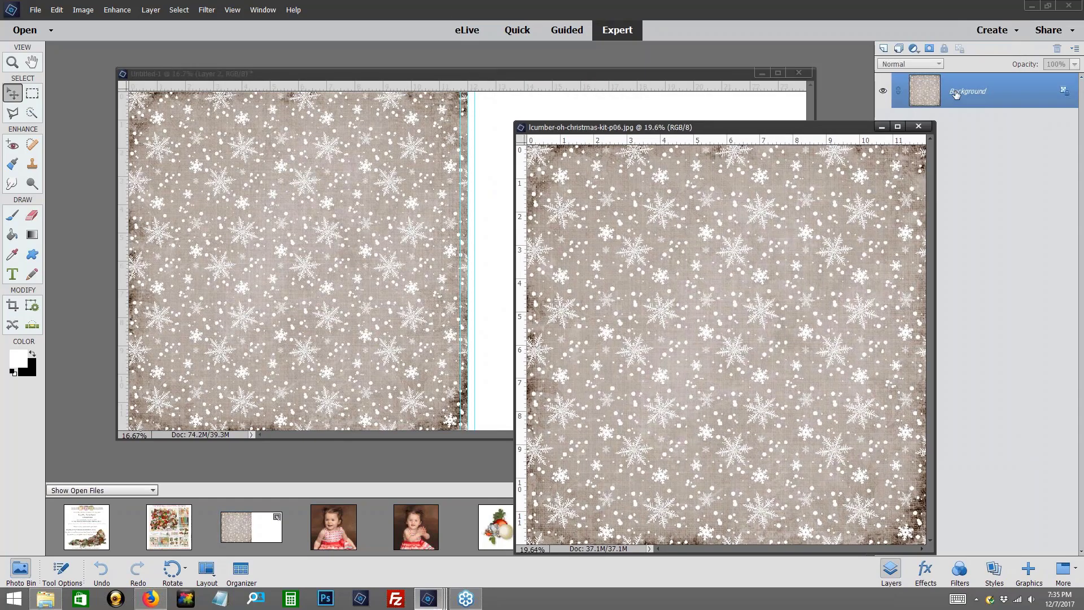
left_click(730, 94)
double_click(980, 83)
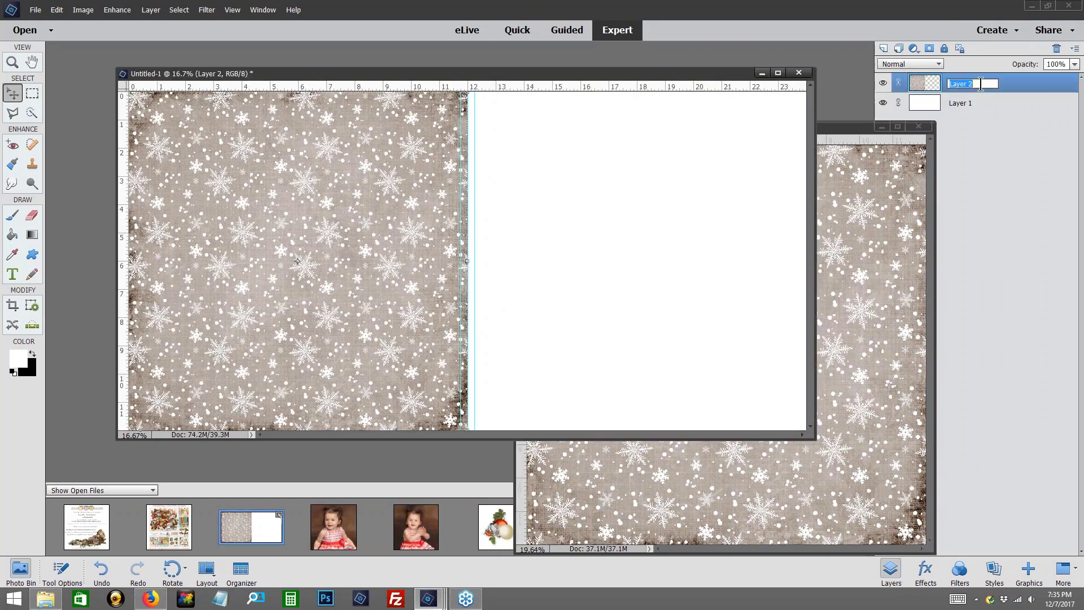
type("bg left")
key("Return")
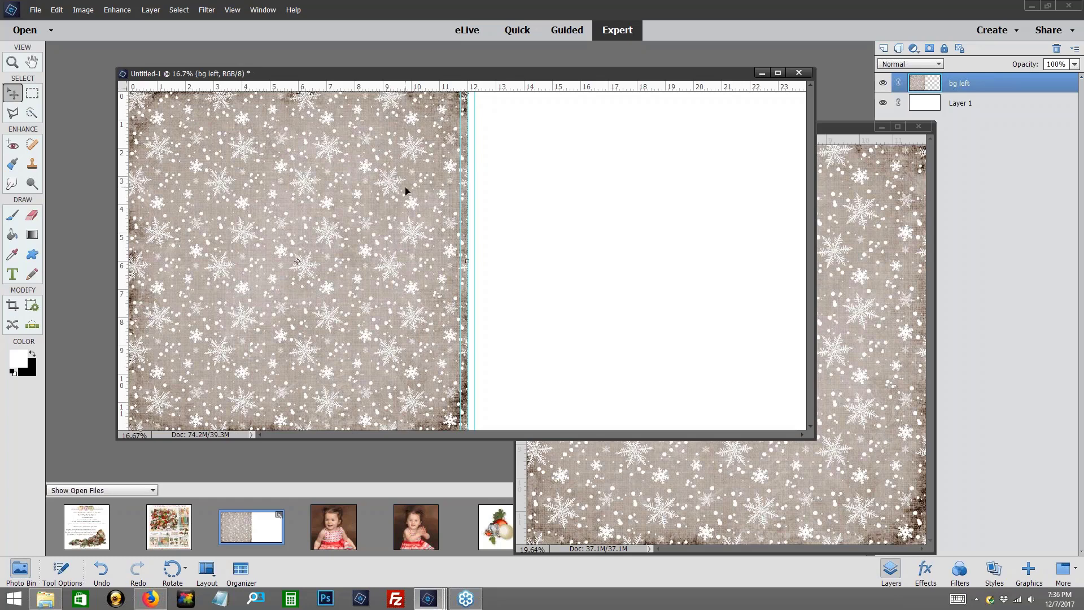
Duplicate the bg left layer and position the copy over the right page, nudging it until it closes the gap at the centre.
key("ctrl+j")
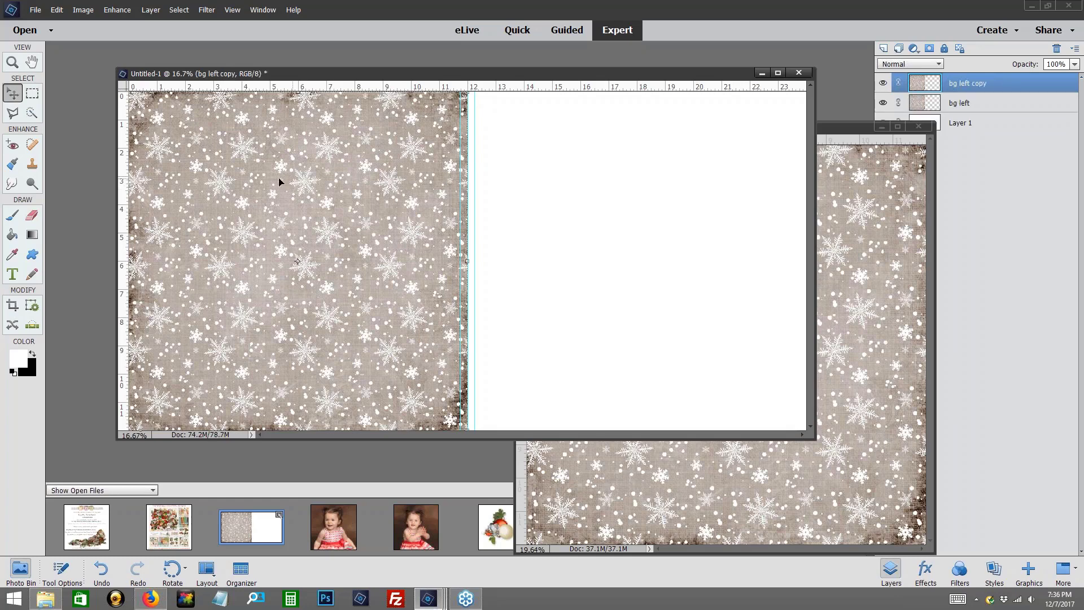
left_click_drag(226, 175, 559, 174)
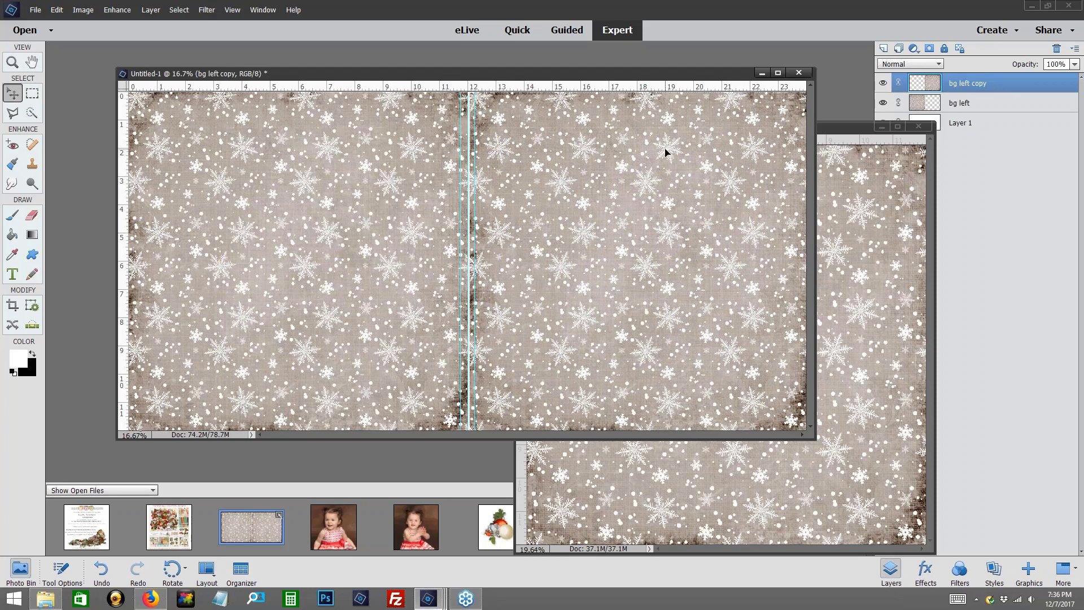
key("Left")
key("Left")
key("Left")
key("Left")
key("Left")
key("Left")
key("Left")
key("Left")
key("Left")
key("Left")
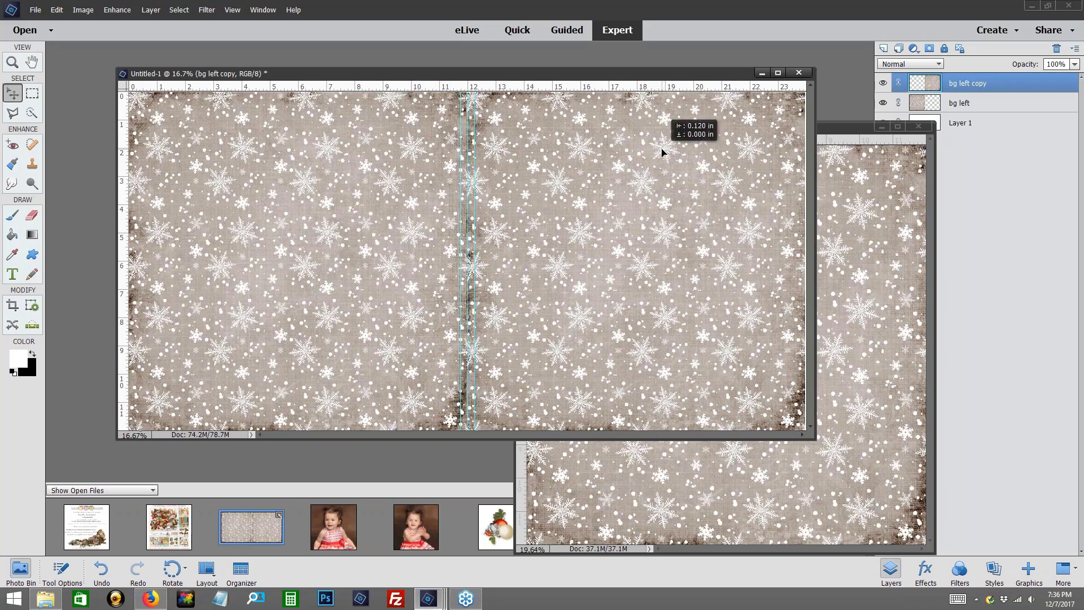
left_click_drag(661, 149, 663, 149)
key("Right")
key("Right")
key("Right")
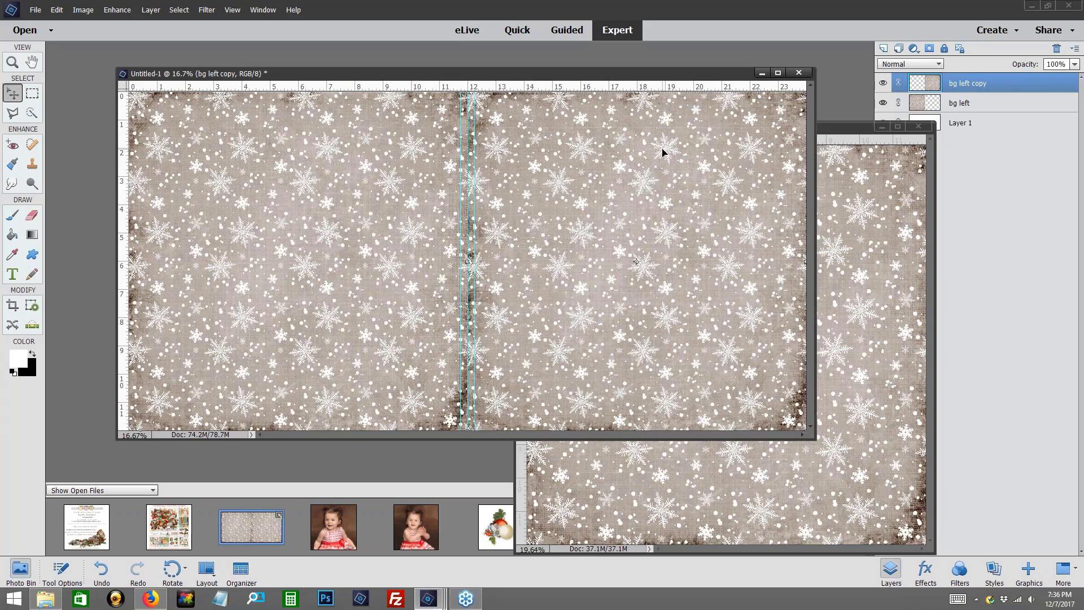
key("Up")
key("Up")
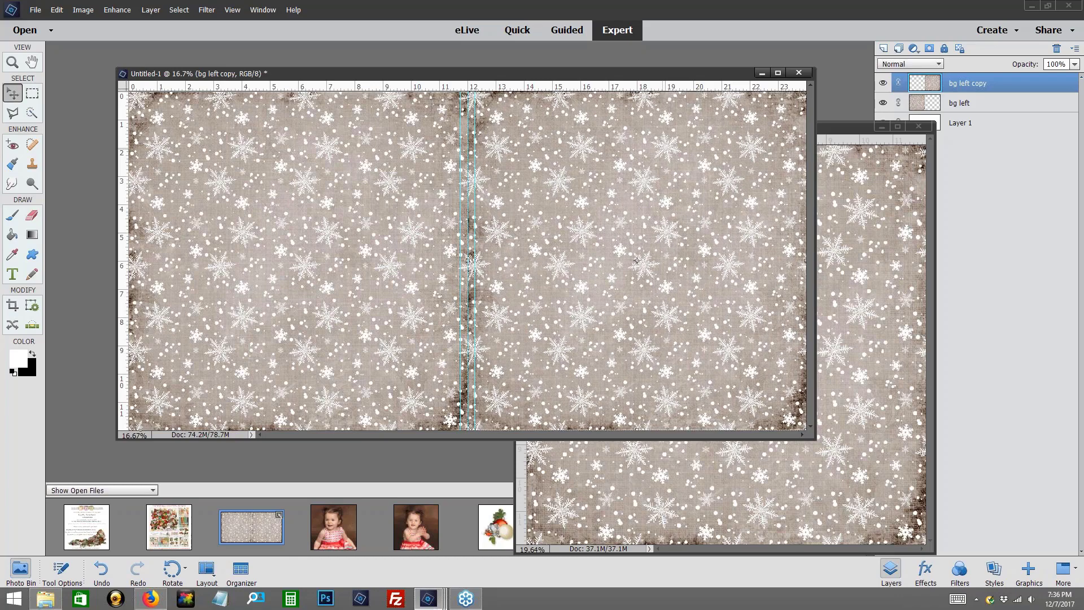
Rename the duplicated snowflake paper layer "bg right".
double_click(966, 83)
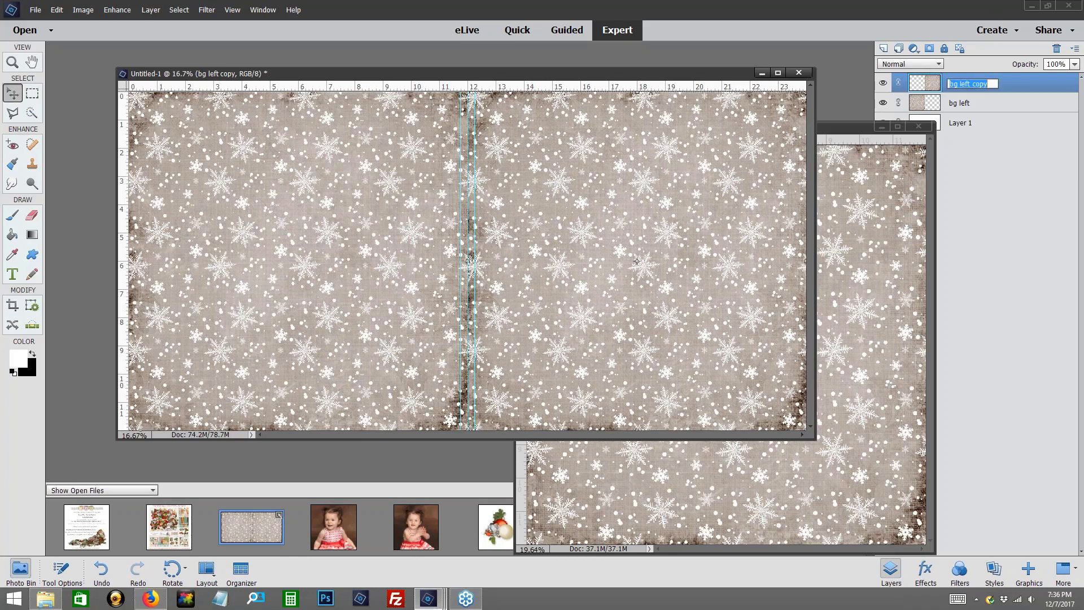
left_click_drag(960, 84, 1010, 84)
type("right")
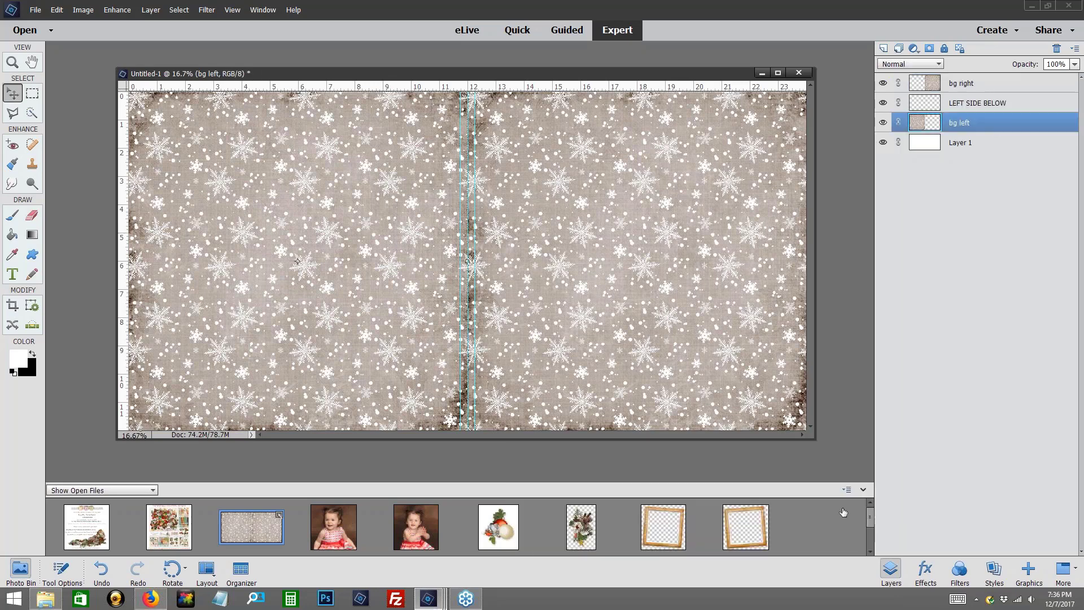
Open the dark paper lcumber-oh-christmas-csglitter-p01.jpg and move its window over the middle of the workspace.
left_click_drag(871, 518, 871, 534)
double_click(84, 535)
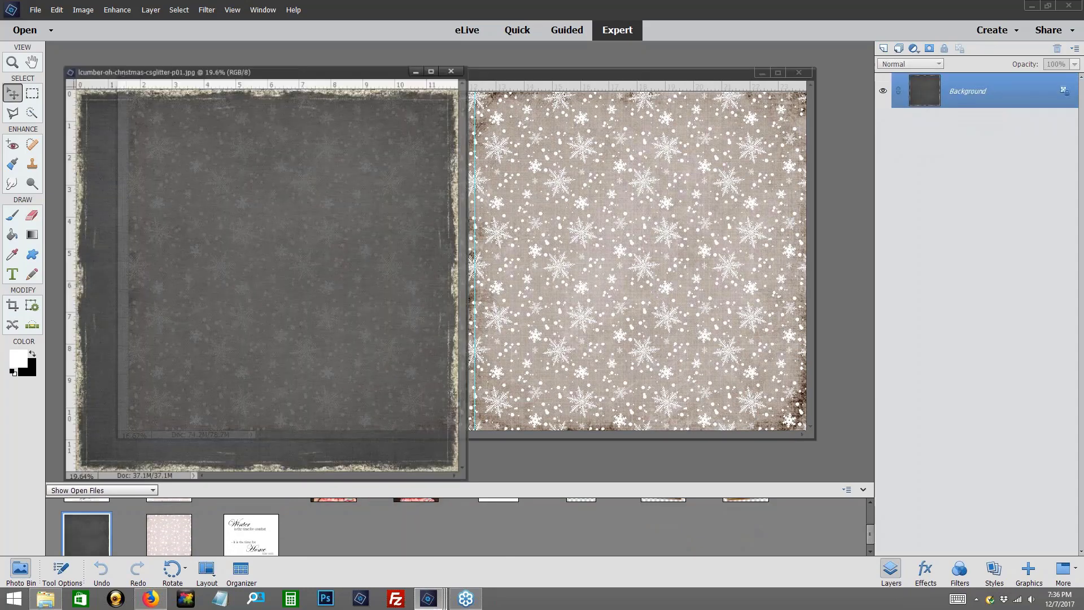
left_click_drag(373, 51, 606, 60)
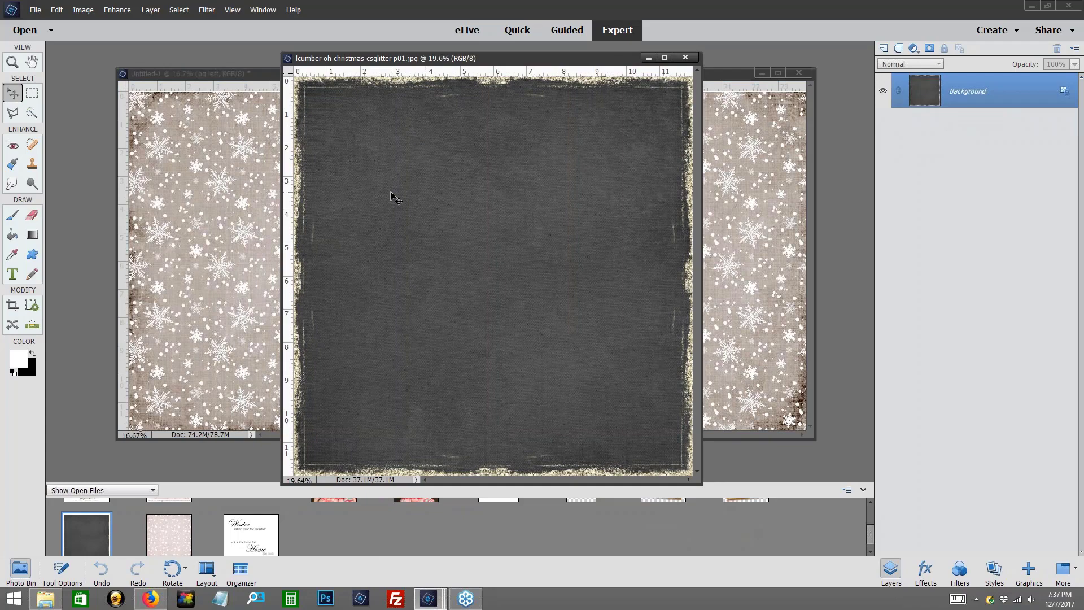
Resize the dark glitter-edged paper to a document width of 11 inches with proportions constrained.
key("ctrl+alt+i")
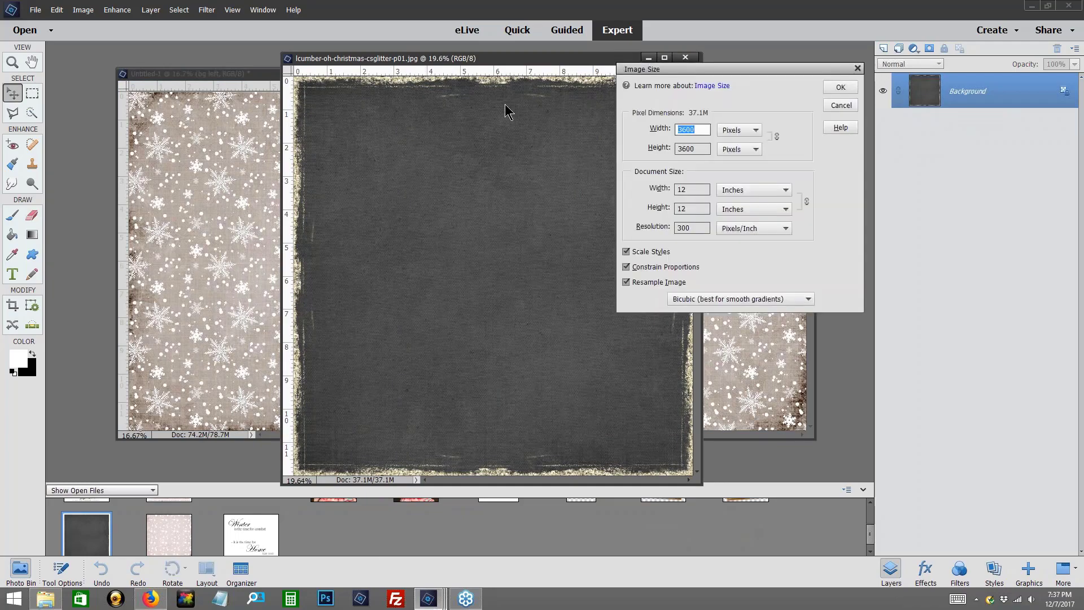
double_click(678, 189)
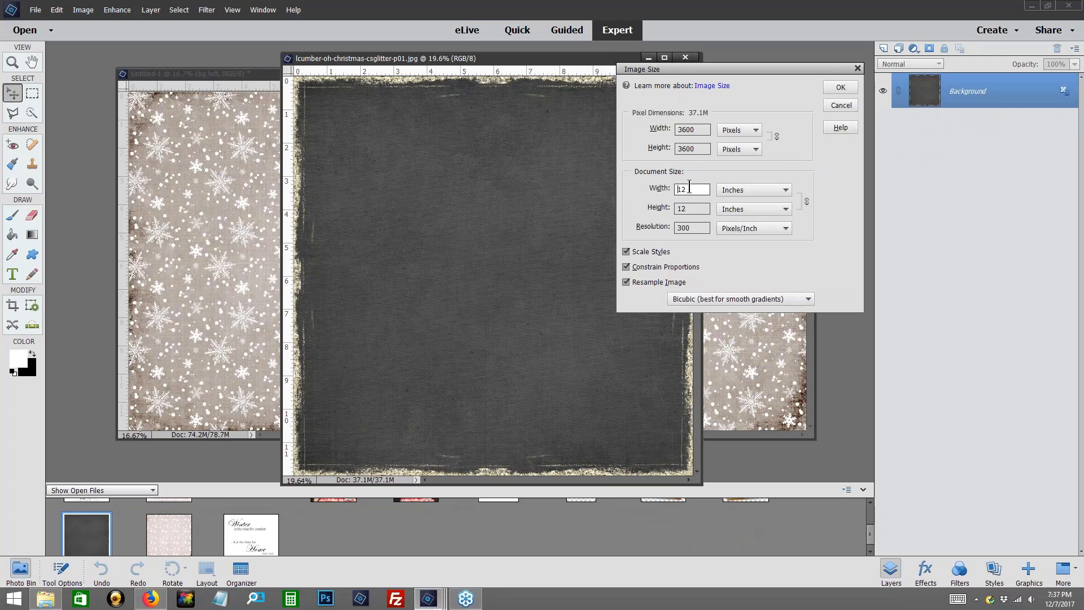
type("11")
left_click(839, 88)
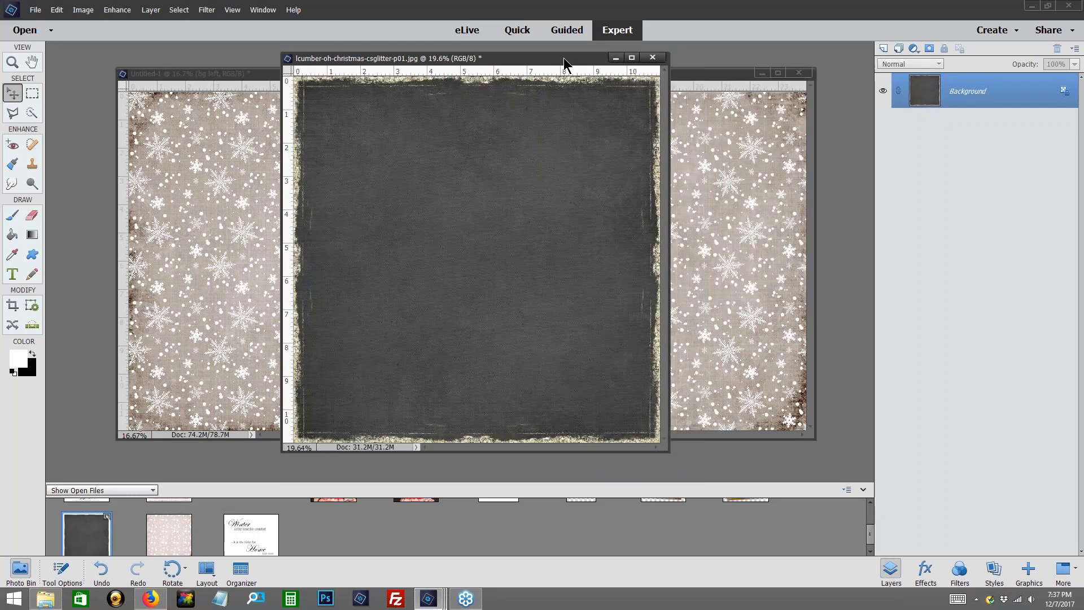
Copy the resized dark paper into the Untitled-1 spread, placing it over the left page's snowflake background.
left_click_drag(566, 59, 703, 184)
left_click_drag(651, 231, 351, 154)
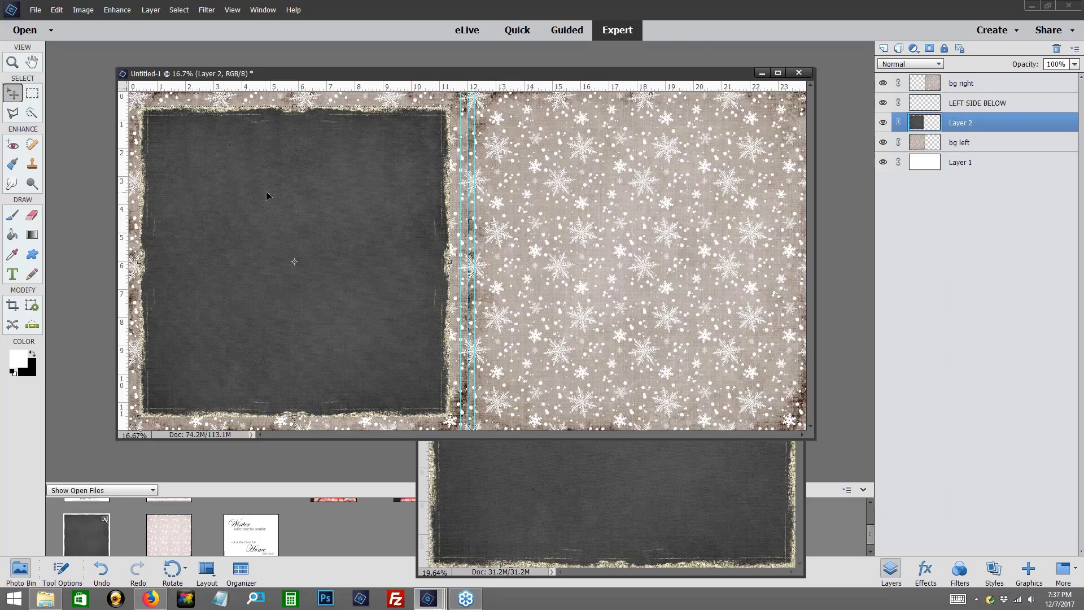
Duplicate the dark glitter-edged paper layer and move the copy straight across the spread toward the right page, keeping its vertical position.
key("ctrl+j")
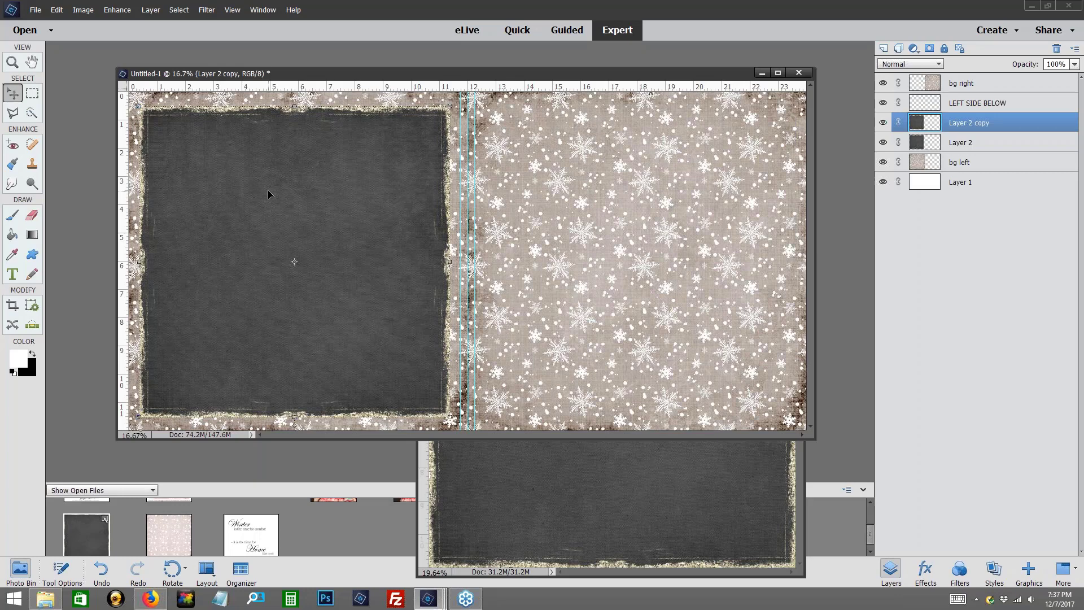
key("Right")
key("Right")
key("Right")
key("Right")
key("Right")
key("Right")
key("Right")
key("Right")
key("Right")
key("Right")
key("Right")
key("Right")
key("Right")
key("Right")
key("Right")
key("Right")
key("Right")
key("Right")
key("Right")
key("Right")
key("Right")
key("Right")
key("Right")
key("Right")
key("Right")
key("Right")
key("Right")
key("Right")
key("Right")
key("Right")
key("Right")
key("Right")
key("Right")
key("Right")
key("Right")
key("Right")
key("Right")
key("Right")
key("Right")
key("Right")
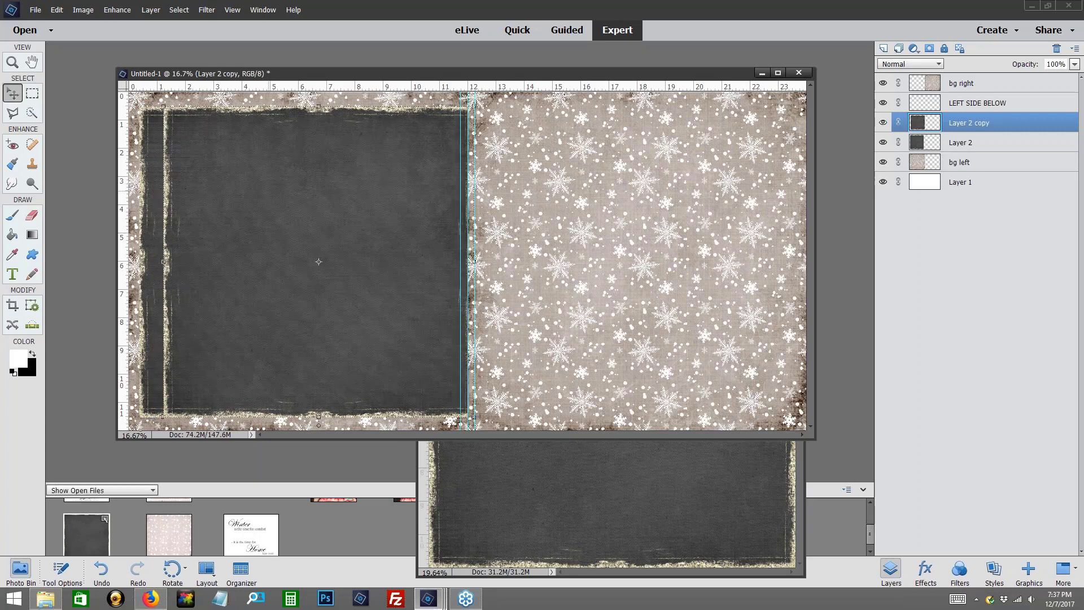
key("Right")
key("Right")
key("Right")
key("Right")
key("Right")
key("Right")
key("Right")
key("Right")
key("Right")
key("Right")
key("Right")
key("Right")
key("Right")
key("Right")
key("Right")
key("Right")
key("Right")
key("Right")
key("Right")
key("Right")
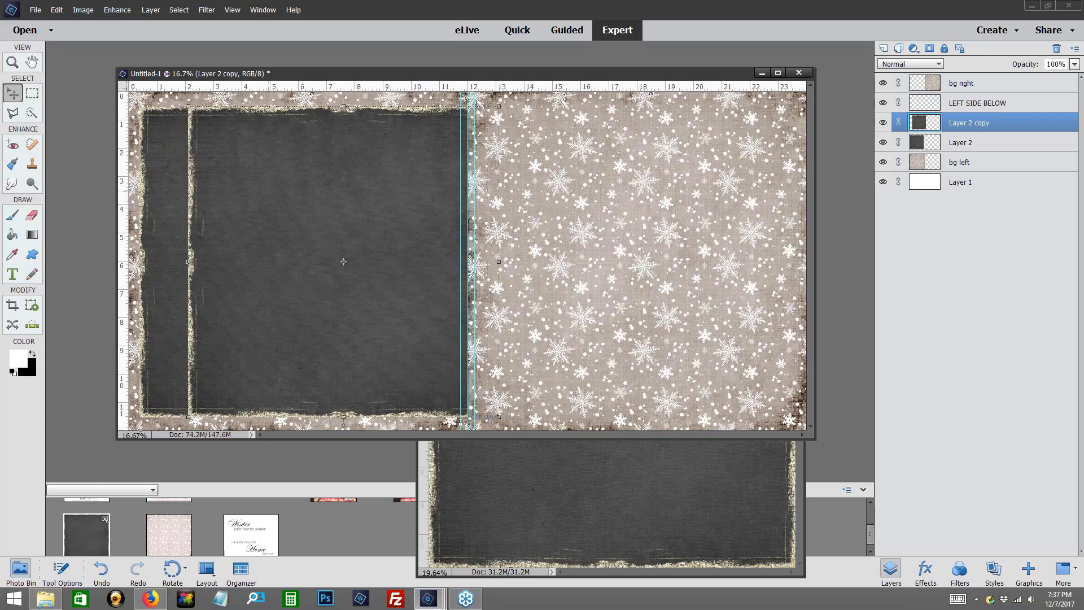
key("Right")
key("Right")
key("Right")
key("Right")
key("Right")
key("Right")
key("Right")
key("Right")
key("Right")
key("Right")
key("Right")
key("Right")
key("Right")
key("Right")
key("Right")
key("Right")
key("Right")
key("Right")
key("Right")
key("Right")
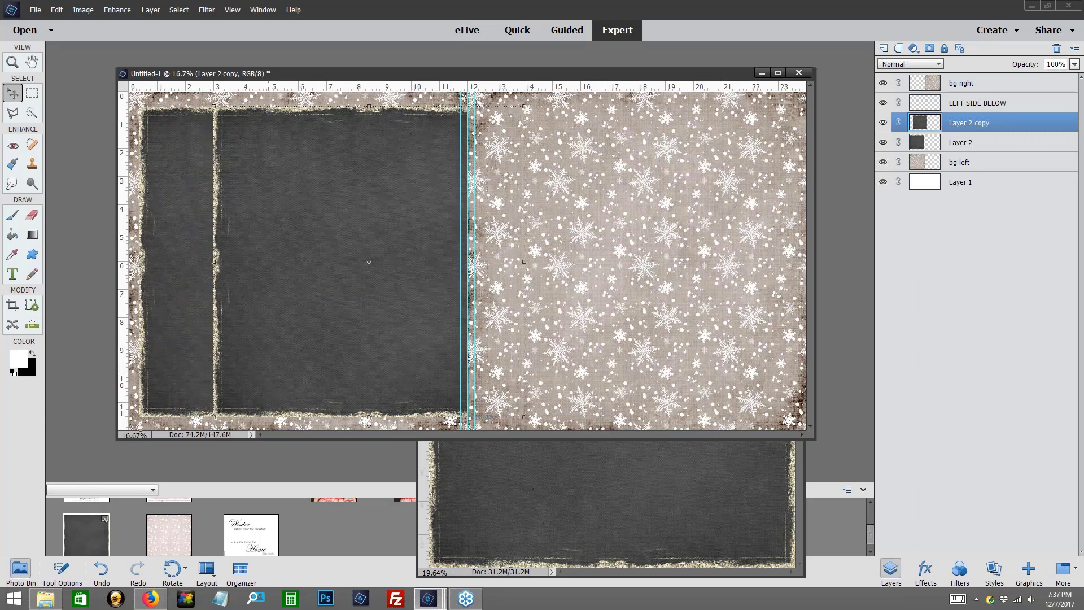
key("Right")
key("Right")
key("Right")
key("Right")
key("Right")
key("Right")
key("Right")
key("Right")
key("Right")
key("Right")
key("Right")
key("Right")
key("Right")
key("Right")
key("Right")
key("Right")
key("Right")
key("Right")
key("Right")
key("Right")
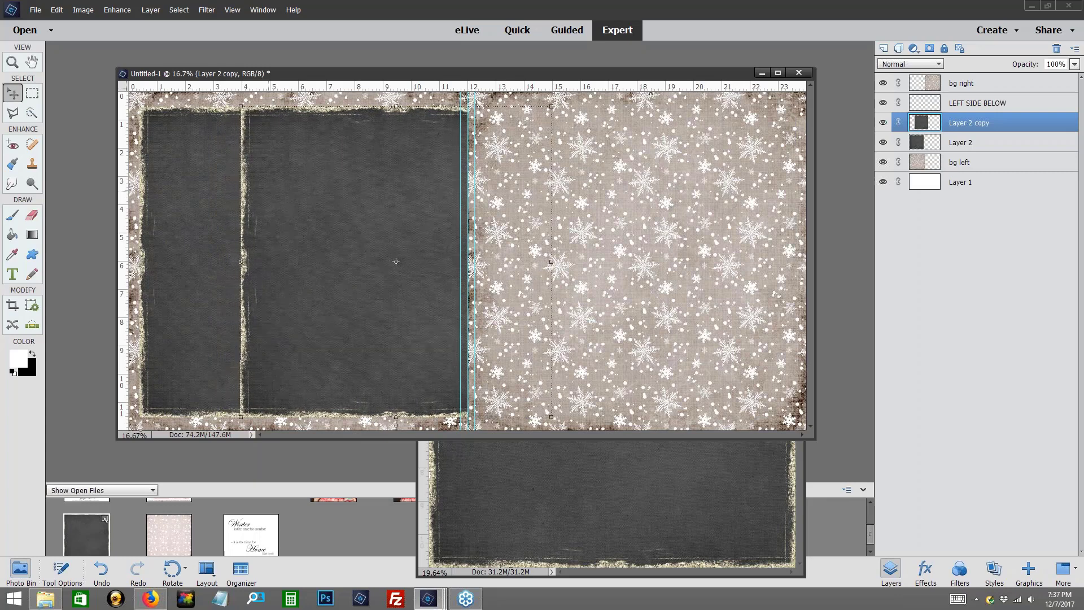
key("Right")
key("Right")
key("Right")
key("Right")
key("Right")
key("Right")
key("Right")
key("Right")
key("Right")
key("Right")
key("Right")
key("Right")
key("Right")
key("Right")
key("Right")
key("Right")
key("Right")
key("Right")
key("Right")
key("Right")
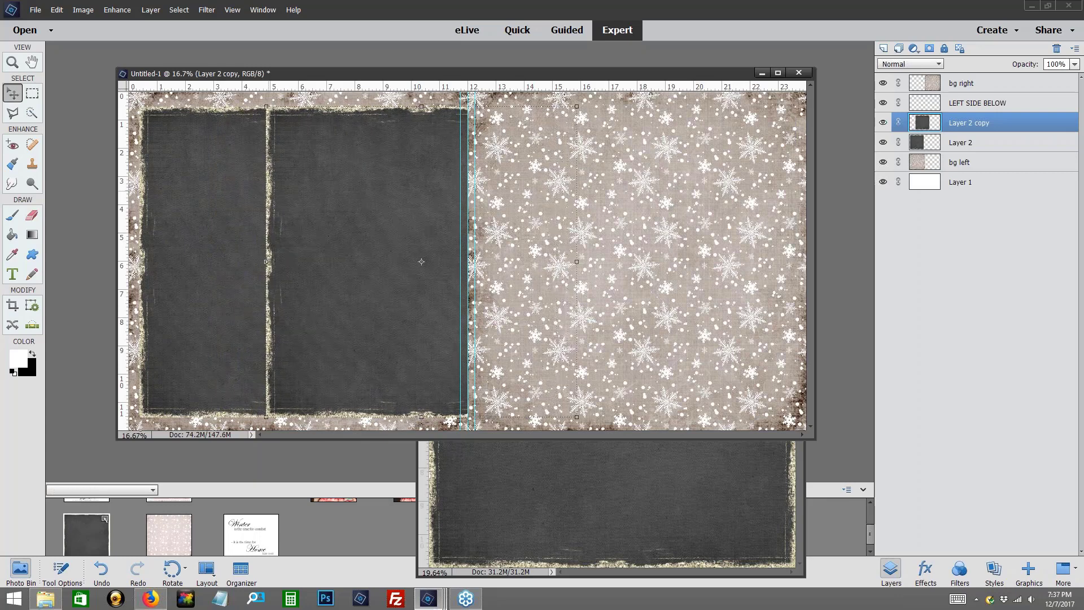
key("Right")
key("Right")
key("Right")
key("Right")
key("Right")
key("Right")
key("Right")
key("Right")
key("Right")
key("Right")
key("Right")
key("Right")
key("Right")
key("Right")
key("Right")
key("Right")
key("Right")
key("Right")
key("Right")
key("Right")
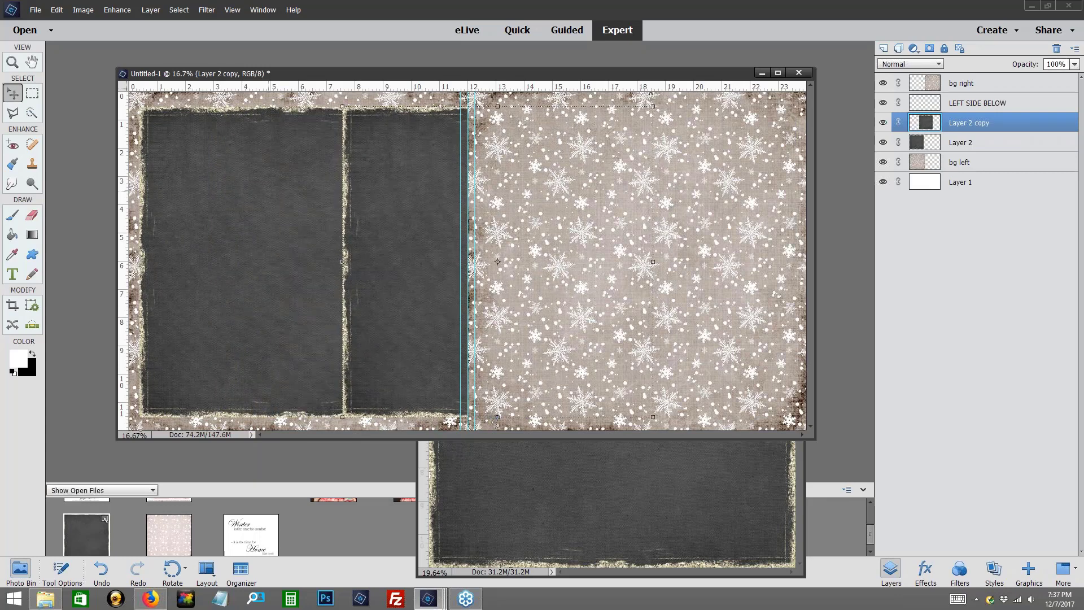
Shift the duplicated dark paper farther across the spread in a straight horizontal line, beneath the right page's background.
key("Right")
key("Right")
key("Right")
key("Right")
key("Right")
key("Right")
key("Right")
key("Right")
key("Right")
key("Right")
key("Right")
key("Right")
key("Right")
key("Right")
key("Right")
key("Right")
key("Right")
key("Right")
key("Right")
key("Right")
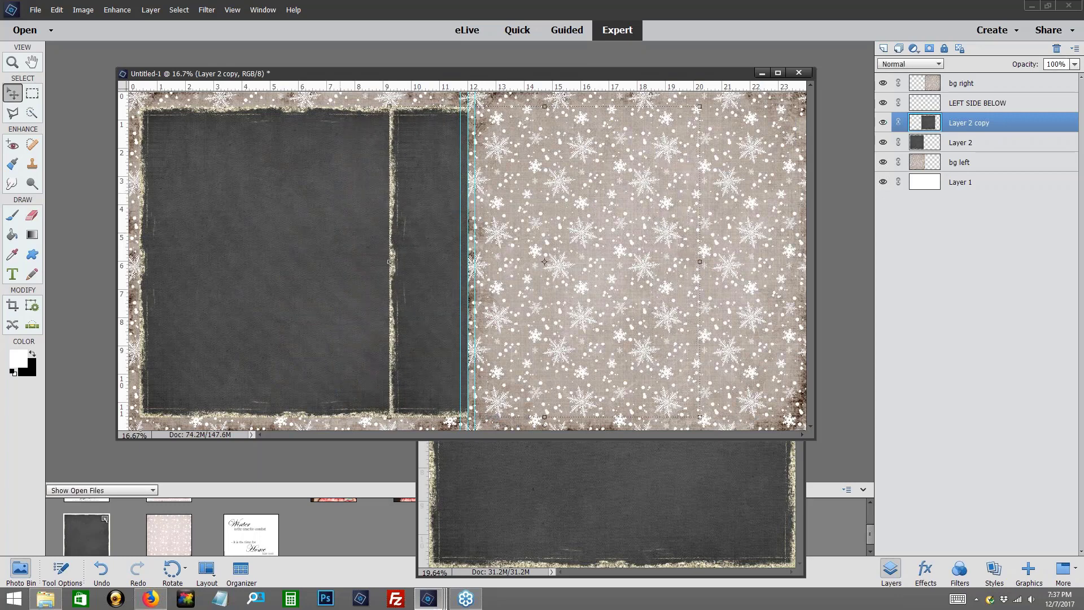
Bring the duplicated dark paper layer above bg right in the layer stack and rename it "paper 1 right".
left_click_drag(992, 123, 969, 80)
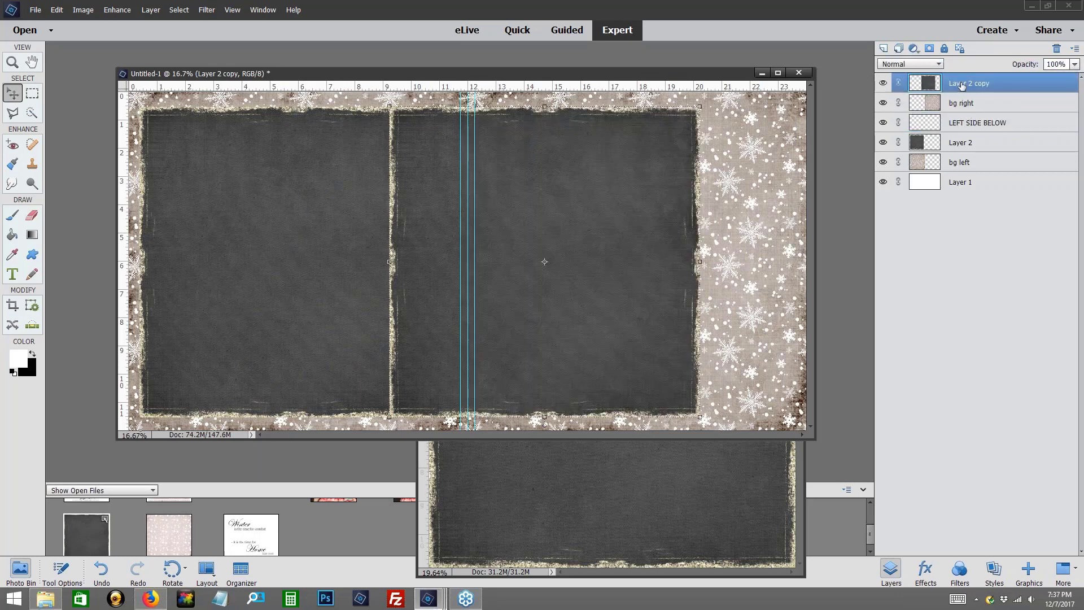
double_click(961, 85)
type("p")
key("Return")
Move the paper 1 right mat horizontally until it is centred on the right page with a snowflake border on both sides.
key("Right")
key("Right")
key("Right")
key("Right")
key("Right")
key("Right")
key("Right")
key("Right")
key("Right")
key("Right")
key("Right")
key("Right")
key("Right")
key("Right")
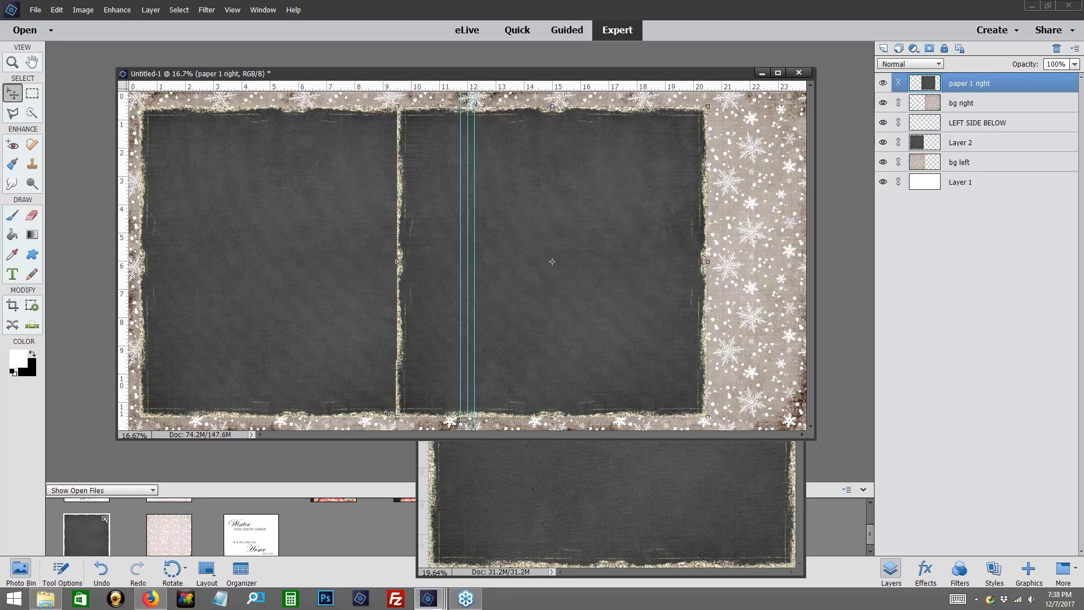
key("Right")
key("Right")
key("Right")
key("Right")
key("Right")
key("Right")
key("Right")
key("Right")
key("Right")
key("Right")
key("Right")
key("Right")
key("Right")
key("Right")
key("Right")
key("Right")
key("Right")
key("Right")
key("Right")
key("Right")
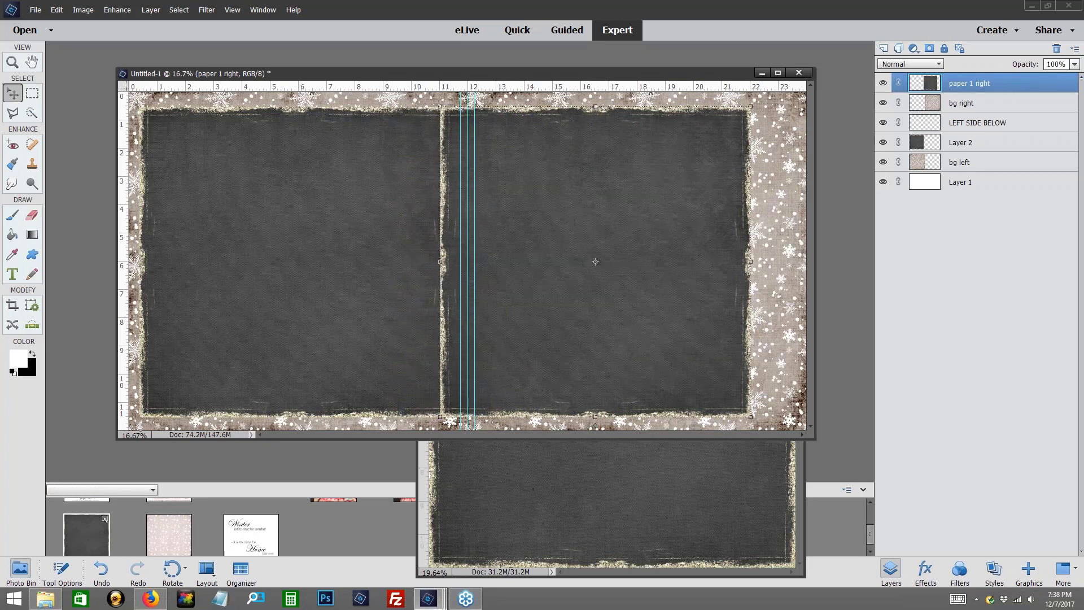
key("Right")
key("Right")
key("Right")
key("Right")
key("Right")
key("Right")
key("Right")
key("Right")
key("Right")
key("Right")
key("Right")
key("Right")
key("Right")
key("Right")
key("Right")
key("Right")
key("Right")
key("Right")
key("Right")
key("Right")
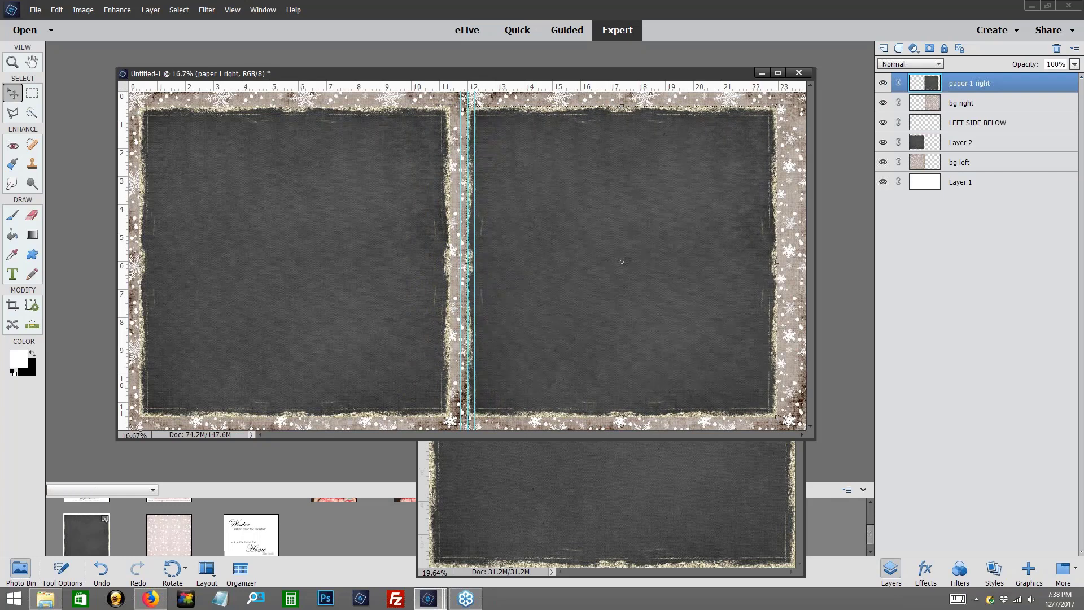
key("Right")
key("Right")
key("Right")
key("Right")
key("Right")
key("Right")
key("Right")
key("Right")
key("Right")
key("Right")
key("Right")
key("Right")
key("Right")
key("Right")
key("Right")
key("Right")
key("Right")
key("Right")
key("Right")
key("Right")
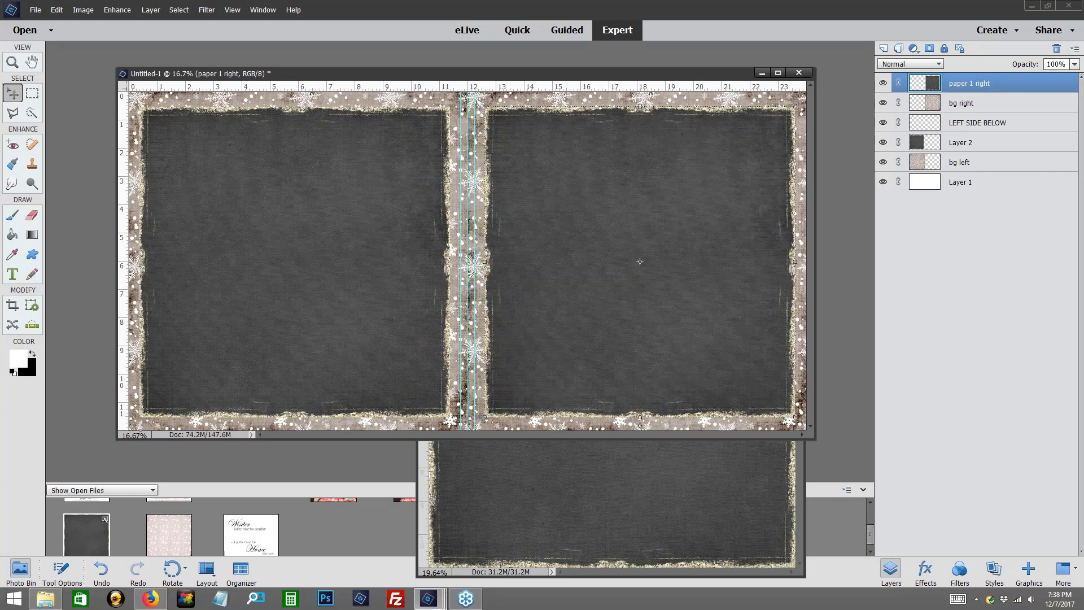
Rename the left page's dark paper layer as "paper 1 left".
double_click(960, 143)
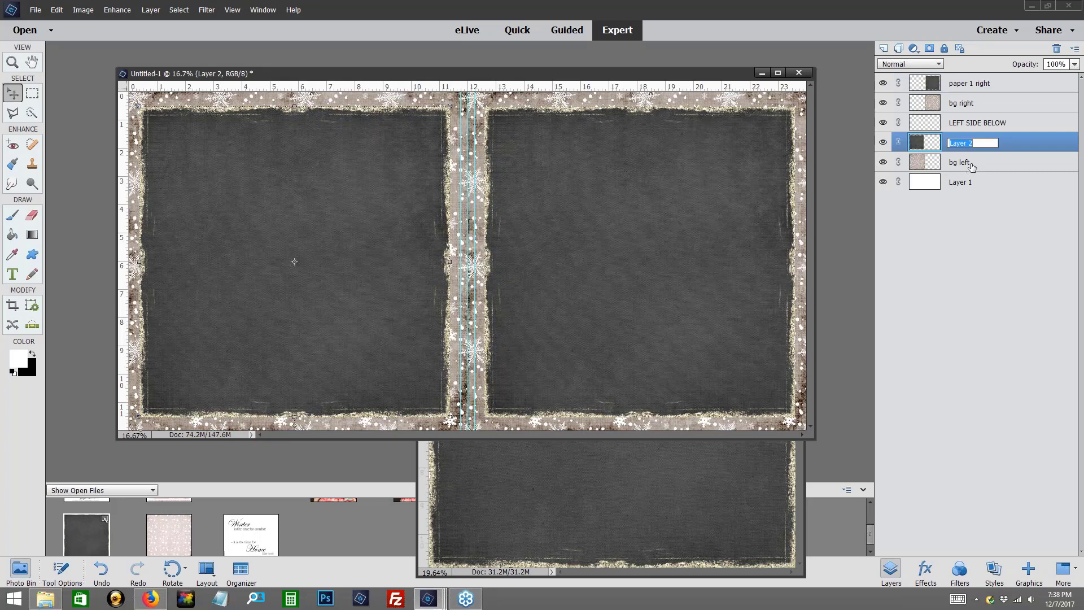
type("pap")
key("Return")
Close the dark paper file lcumber-oh-christmas-csglitter-p01.jpg without saving its changes.
left_click(656, 508)
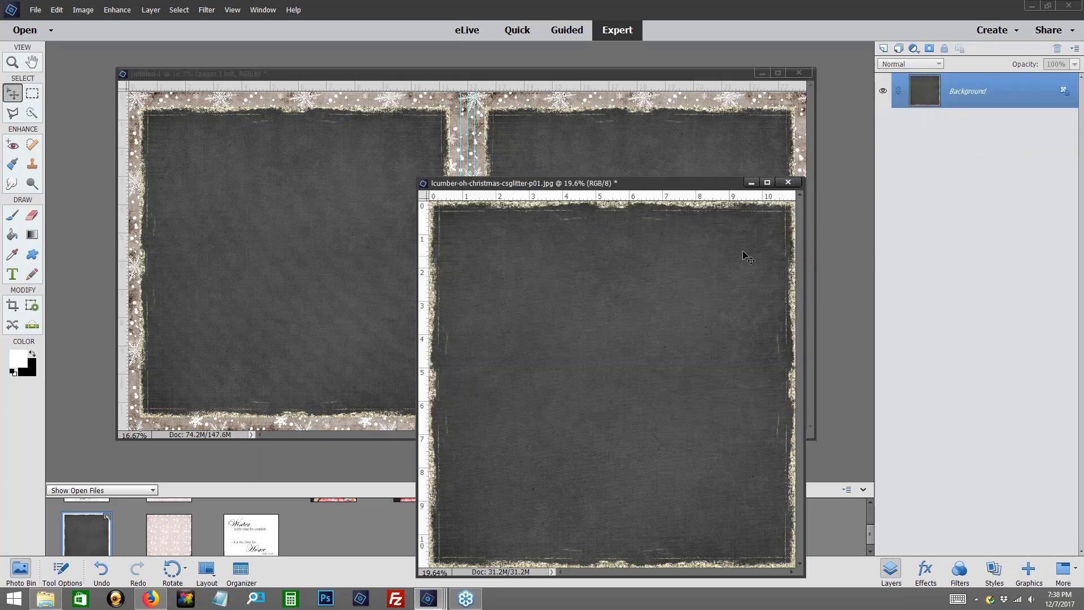
left_click(787, 182)
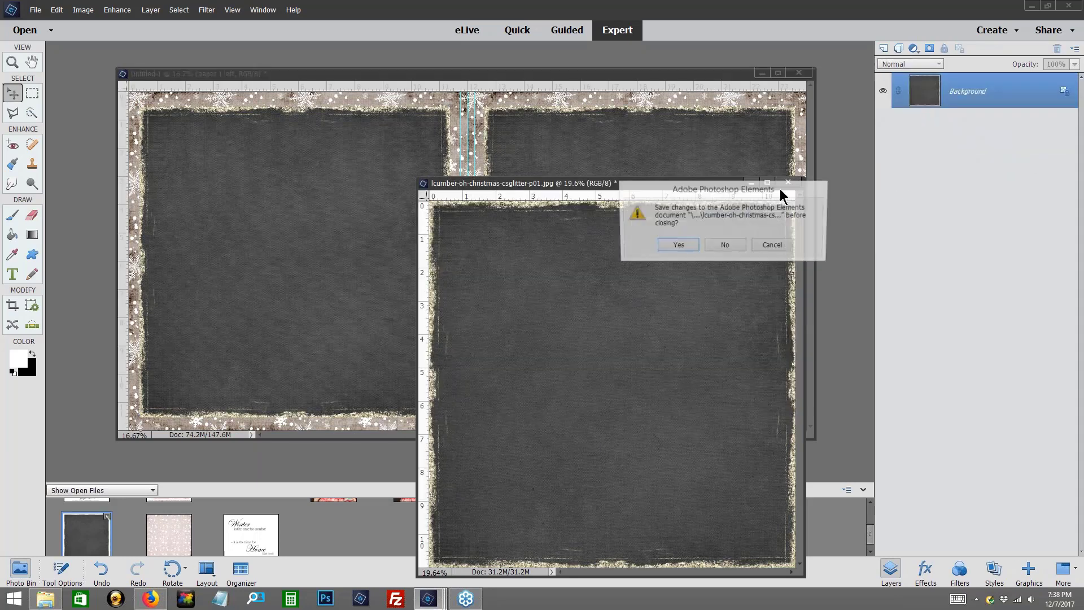
left_click(734, 245)
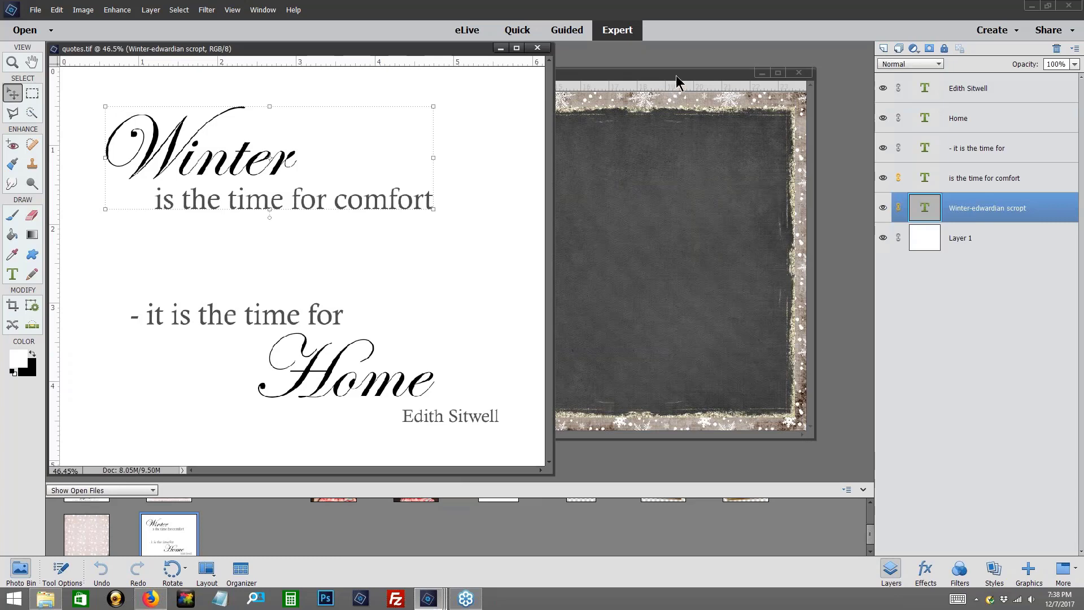
Bring up the pink dotted paper lcumber-oh-christmas-kit-p08.jpg and move its window over the middle of the workspace.
left_click(678, 80)
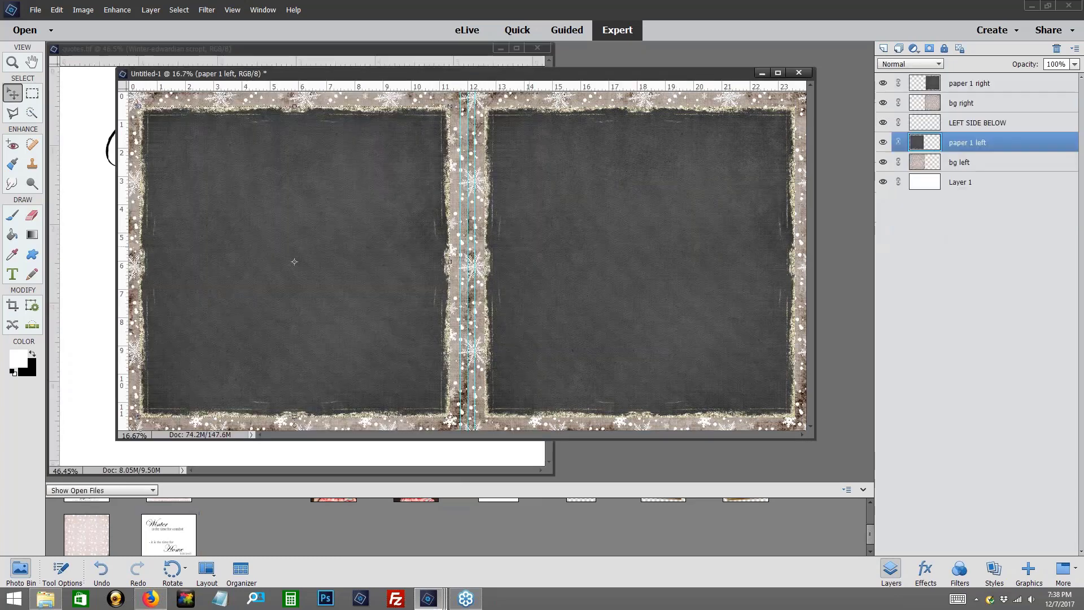
double_click(82, 540)
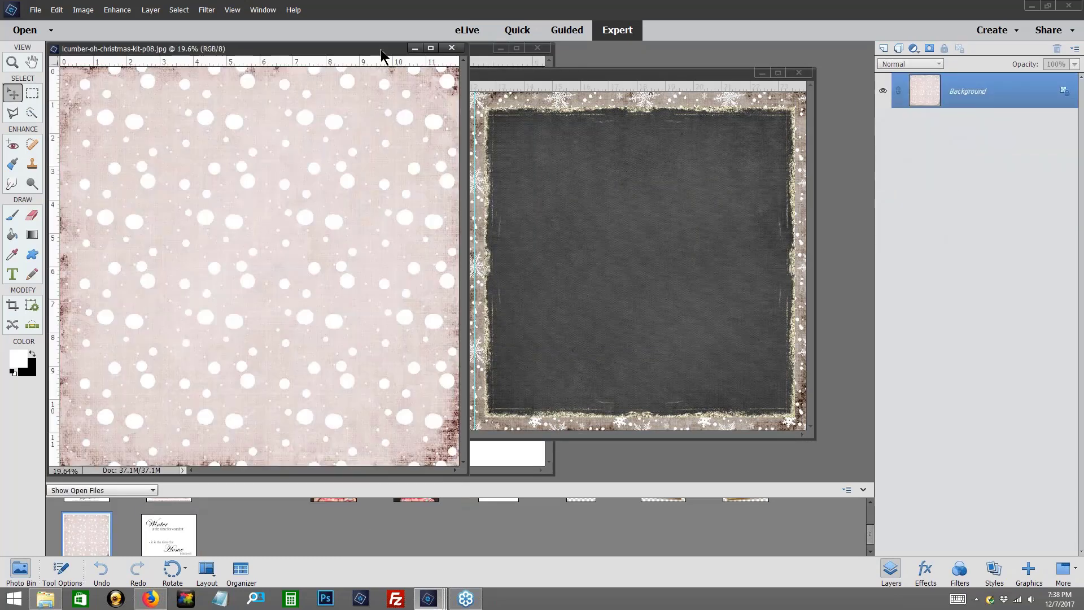
left_click_drag(381, 49, 617, 115)
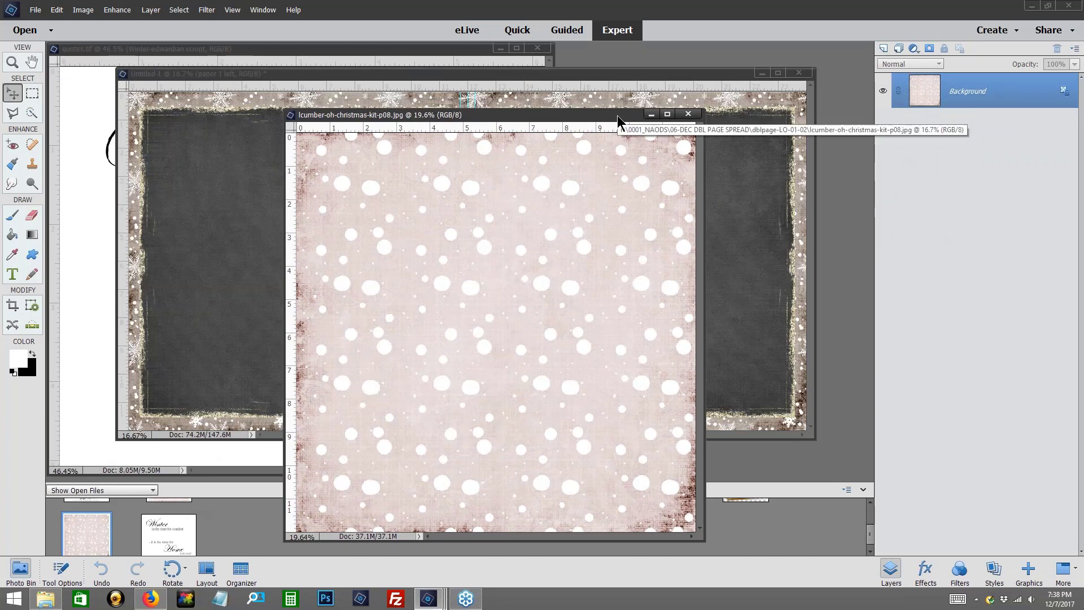
Resize the pink dotted paper to a document width of 9.5 inches with proportions constrained.
key("ctrl+alt+i")
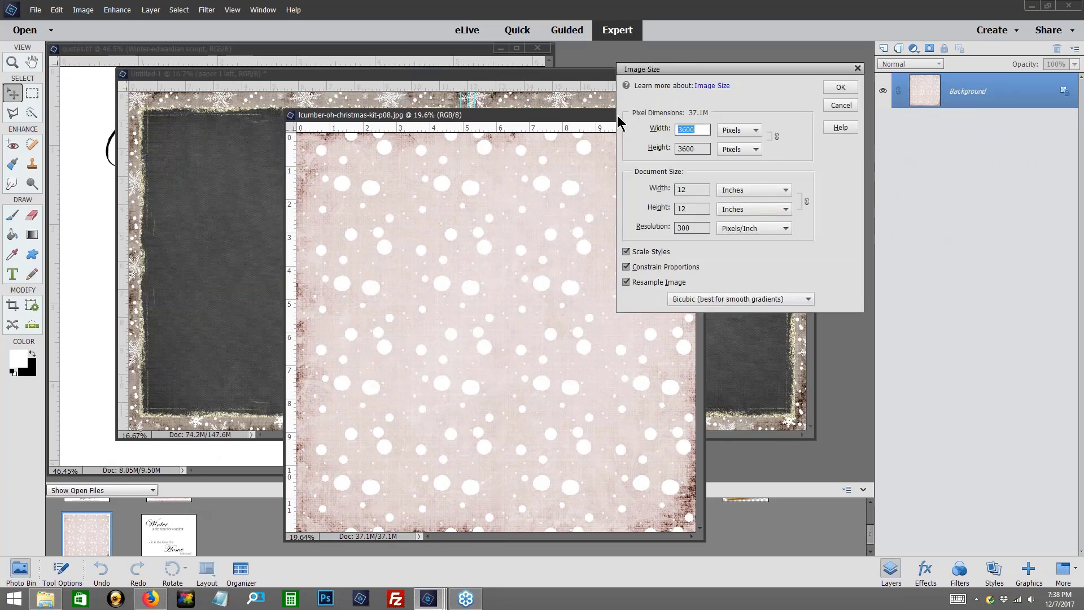
double_click(678, 190)
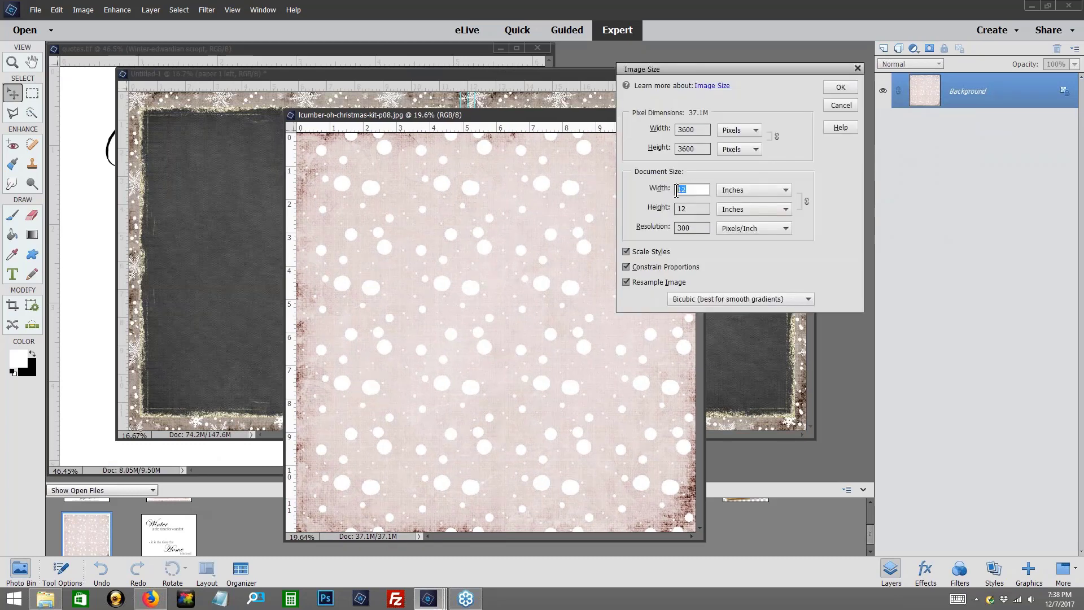
type("9.5")
left_click(840, 87)
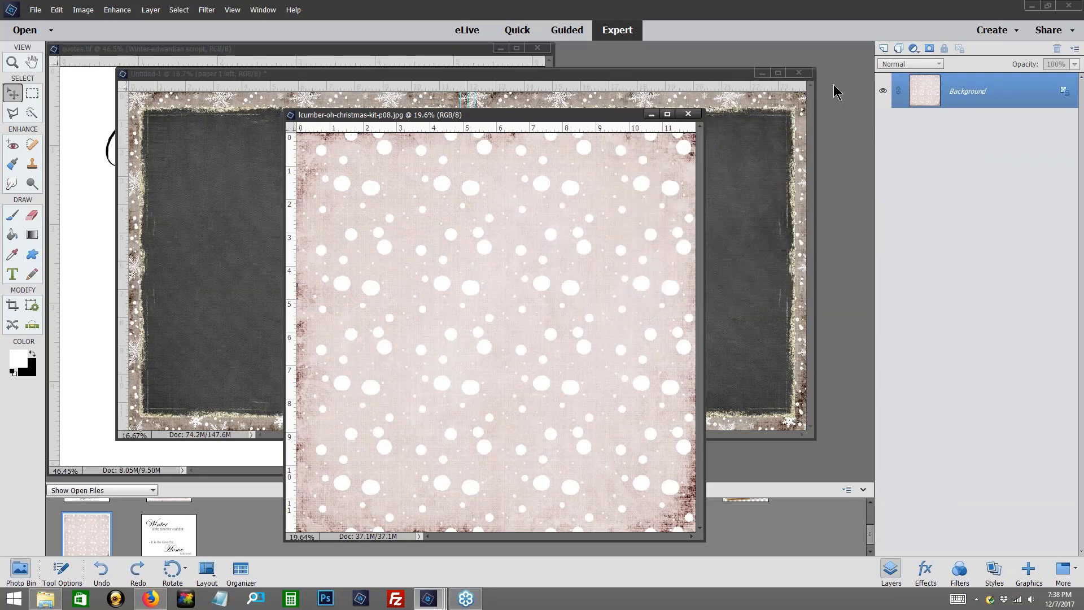
Copy the resized pink dotted paper into the Untitled-1 spread, centring it over the left page's dark paper mat.
left_click_drag(566, 114, 786, 192)
left_click(393, 174)
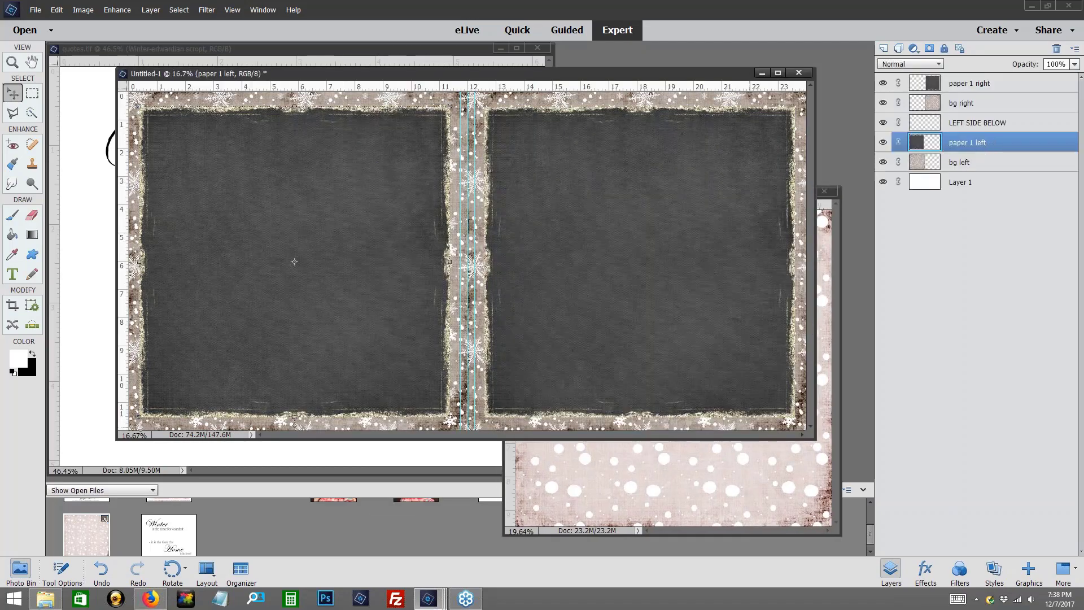
left_click(672, 479)
left_click_drag(653, 305, 590, 182)
Duplicate the pink dotted paper layer and place the copy above paper 1 right in the layer stack.
key("ctrl+j")
left_click_drag(992, 136, 988, 79)
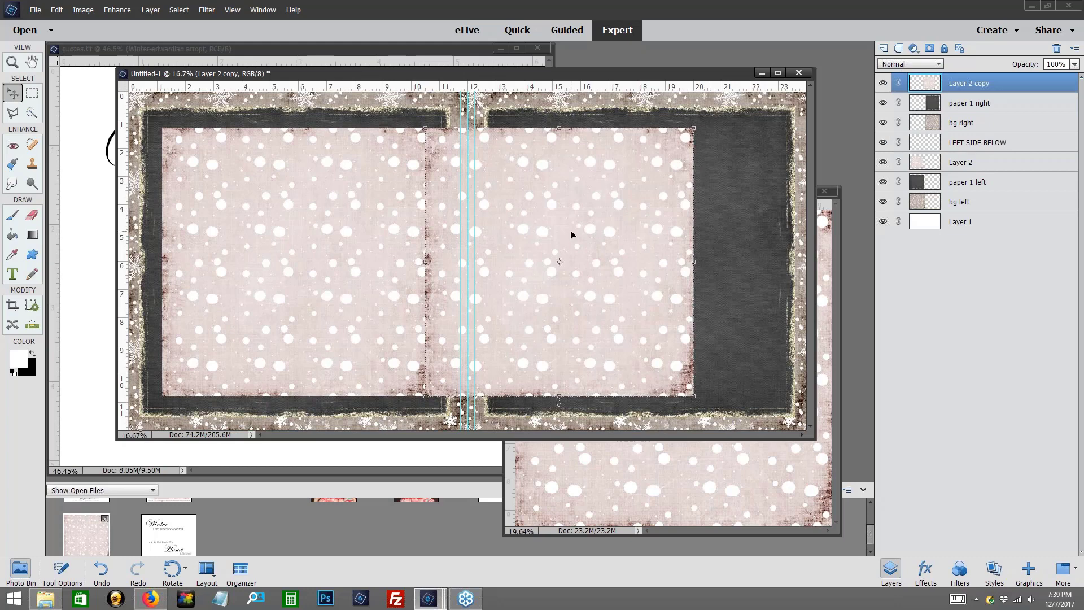
Nudge the copied pink dotted paper horizontally until it is centred over the right page's dark mat.
key("shift+Right")
key("shift+Right")
key("shift+Right")
key("shift+Right")
key("shift+Right")
key("shift+Right")
key("shift+Right")
key("shift+Right")
key("shift+Right")
key("shift+Right")
key("shift+Right")
key("shift+Right")
key("shift+Right")
key("shift+Right")
key("shift+Right")
key("shift+Right")
key("shift+Right")
key("shift+Right")
key("shift+Right")
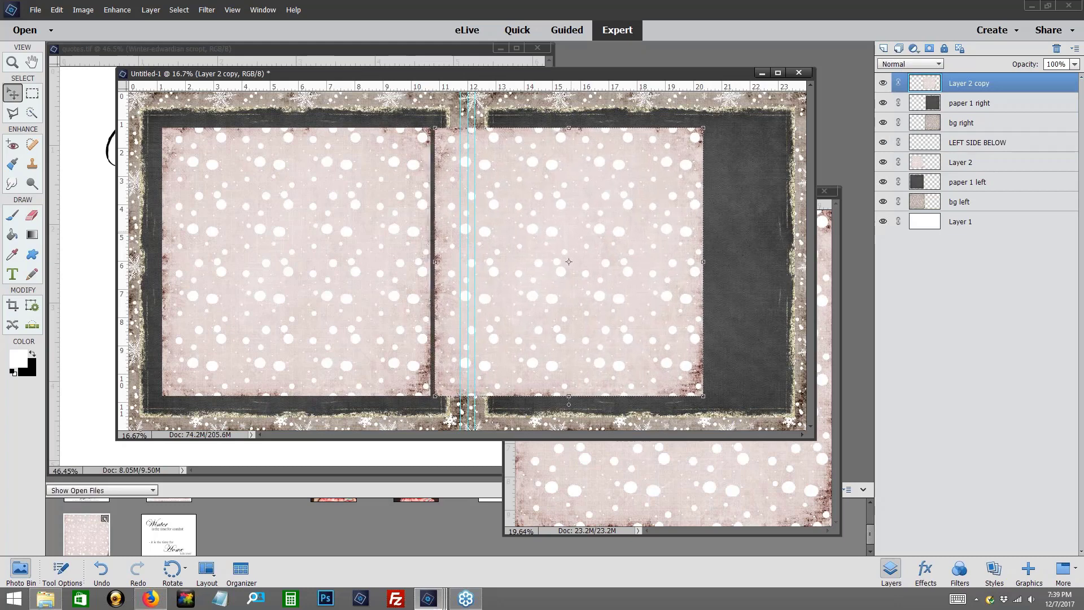
key("shift+Right")
key("shift+Right")
key("shift+Right")
key("shift+Right")
key("shift+Right")
key("shift+Right")
key("shift+Right")
key("shift+Right")
key("shift+Right")
key("shift+Right")
key("shift+Right")
key("shift+Right")
key("shift+Right")
key("shift+Right")
key("shift+Right")
key("shift+Right")
key("shift+Right")
key("shift+Right")
key("shift+Right")
key("shift+Right")
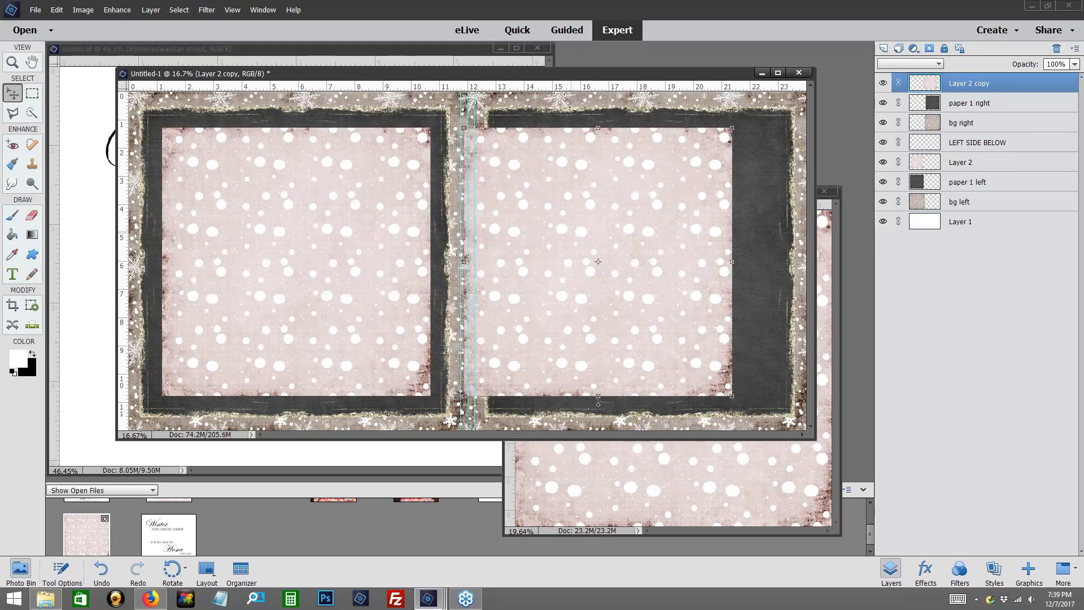
key("shift+Right")
key("shift+Right")
key("shift+Right")
key("shift+Right")
key("shift+Right")
key("shift+Right")
key("shift+Right")
key("shift+Right")
key("shift+Right")
key("shift+Right")
key("shift+Right")
key("shift+Right")
key("shift+Right")
key("shift+Right")
key("shift+Right")
key("shift+Right")
key("shift+Right")
key("shift+Right")
key("shift+Right")
key("shift+Right")
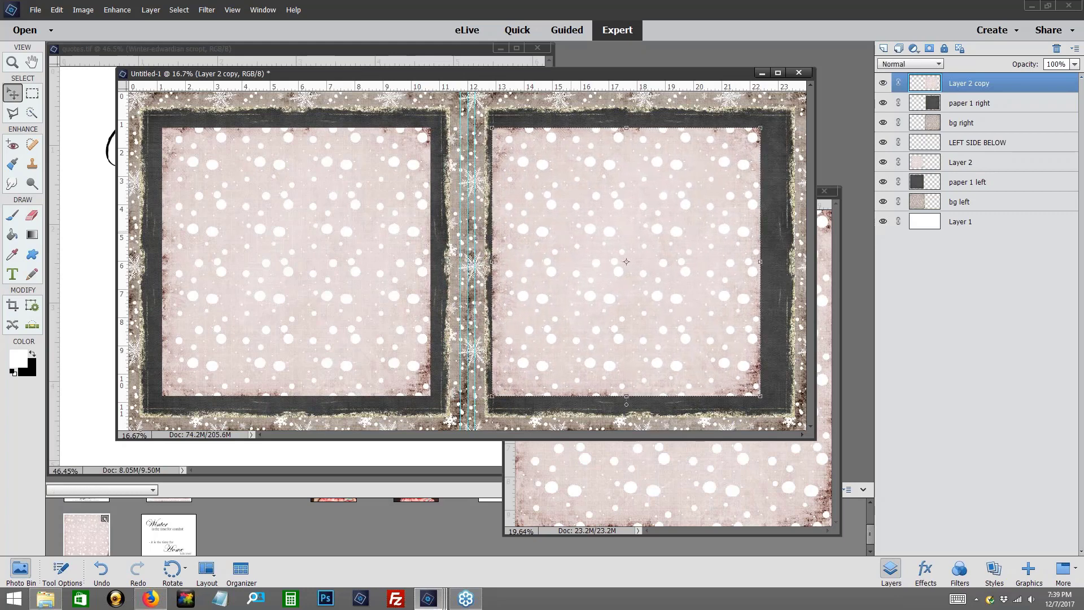
key("shift+Right")
key("shift+Right")
key("shift+Right")
key("shift+Right")
key("shift+Right")
key("shift+Right")
key("shift+Right")
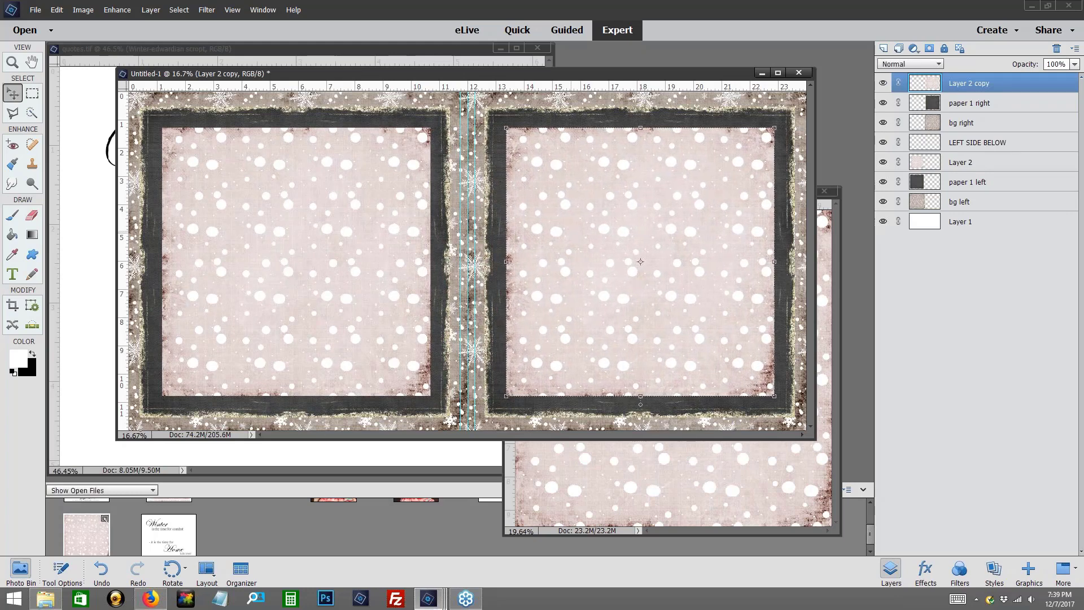
Rename the right page's pink dotted paper layer as paper 2 right and the left page's as paper 2 left.
double_click(975, 84)
type("pape")
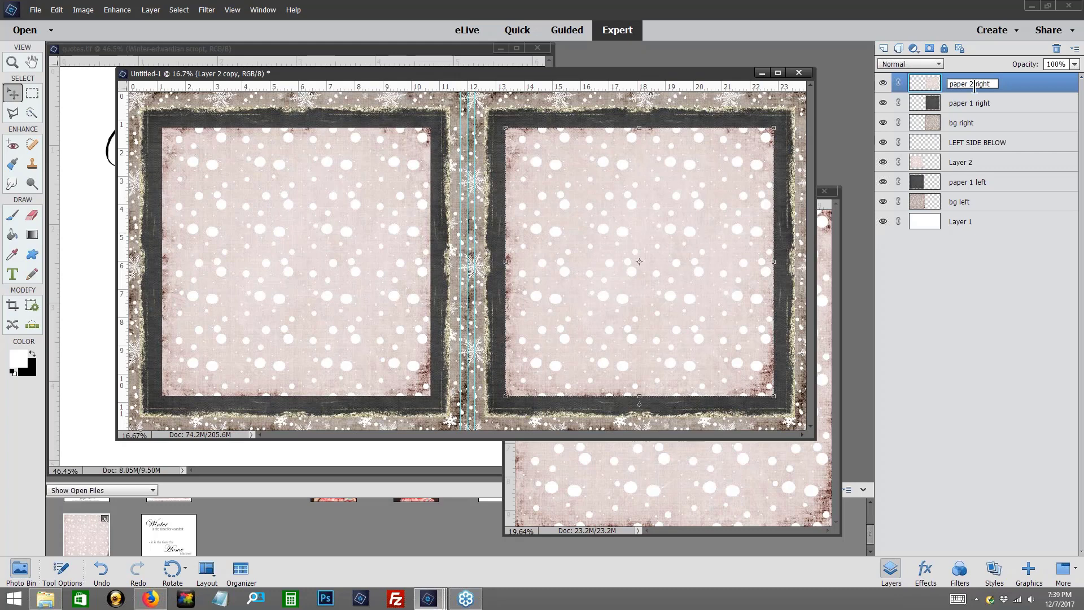
key("Return")
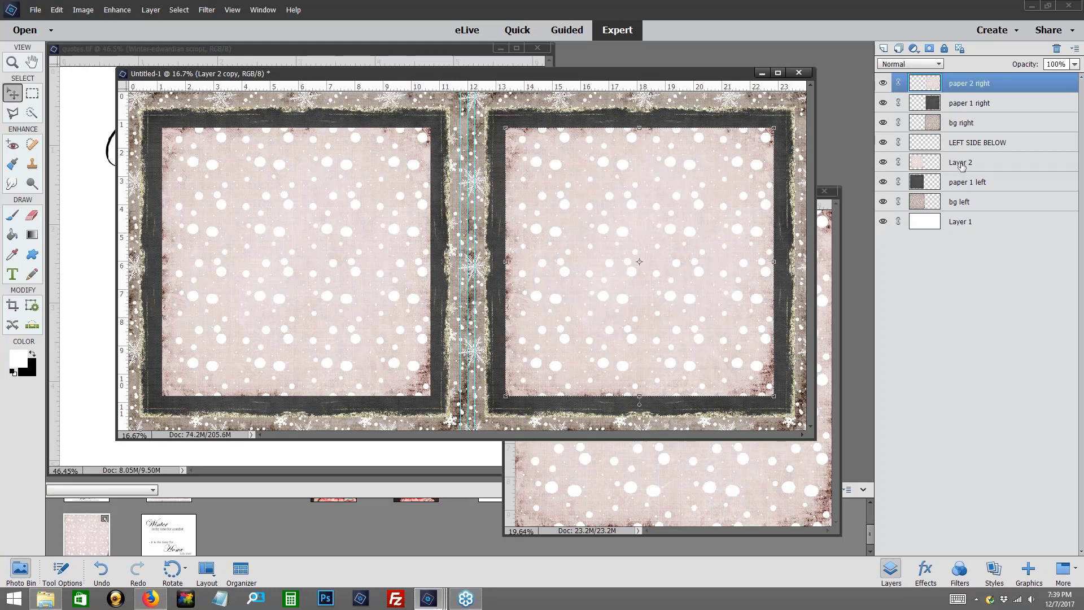
double_click(961, 164)
type("pap")
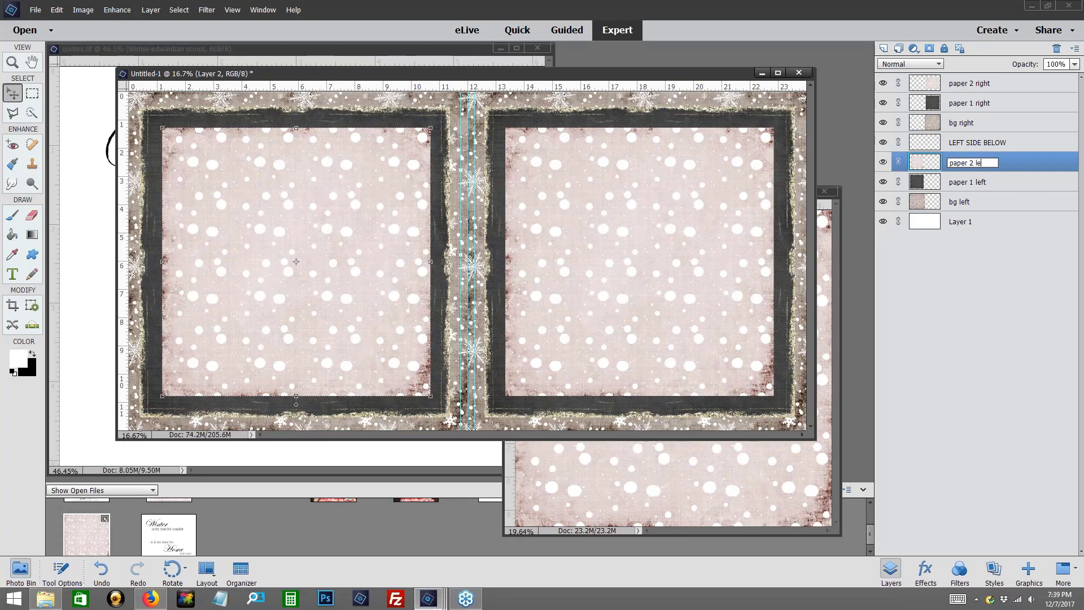
key("Return")
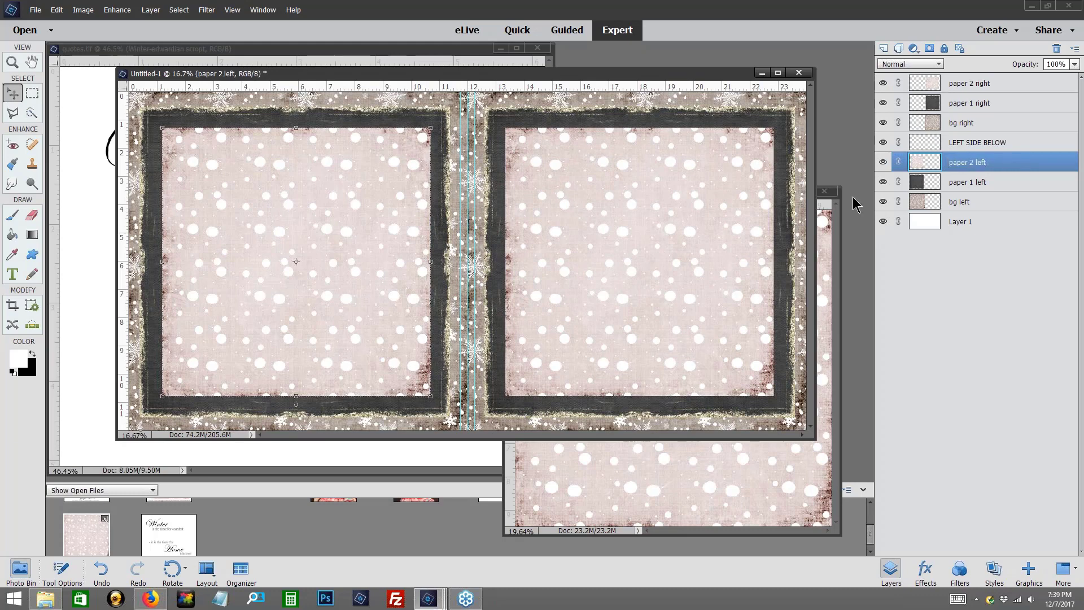
Close the pink dotted paper lcumber-oh-christmas-kit-p08.jpg without saving its changes.
left_click(824, 191)
left_click(716, 243)
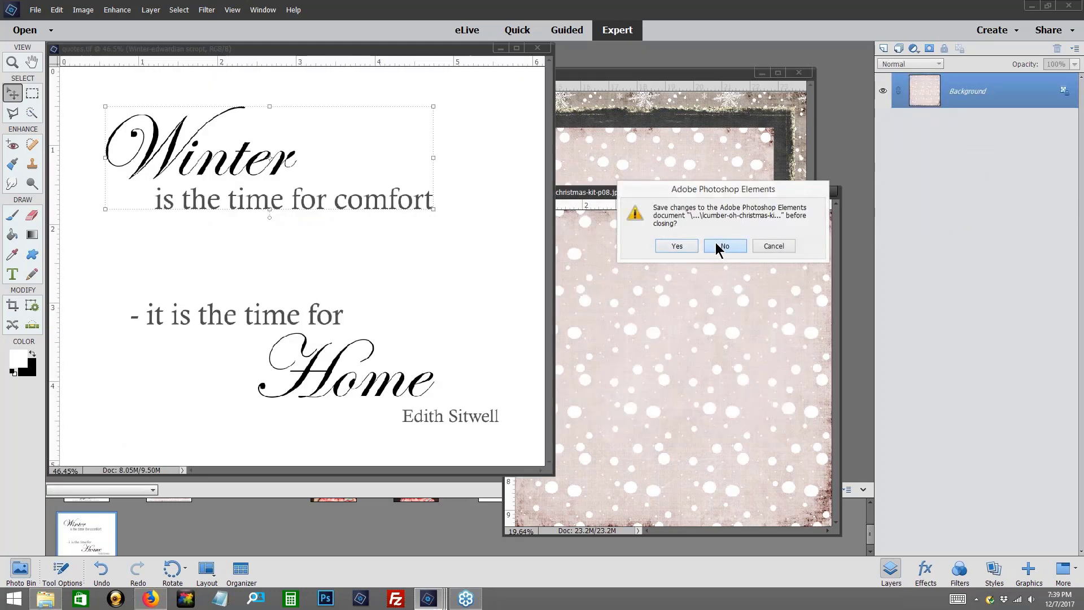
left_click(705, 248)
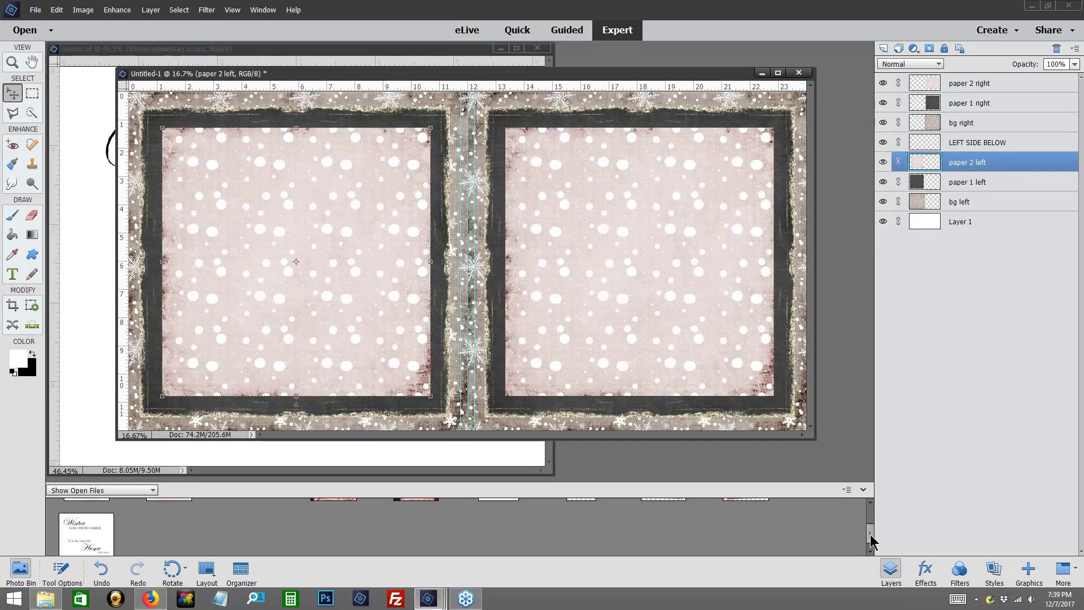
Bring up frame -LEFT-sh.tif and move its window over the middle of the workspace.
left_click_drag(870, 539, 873, 518)
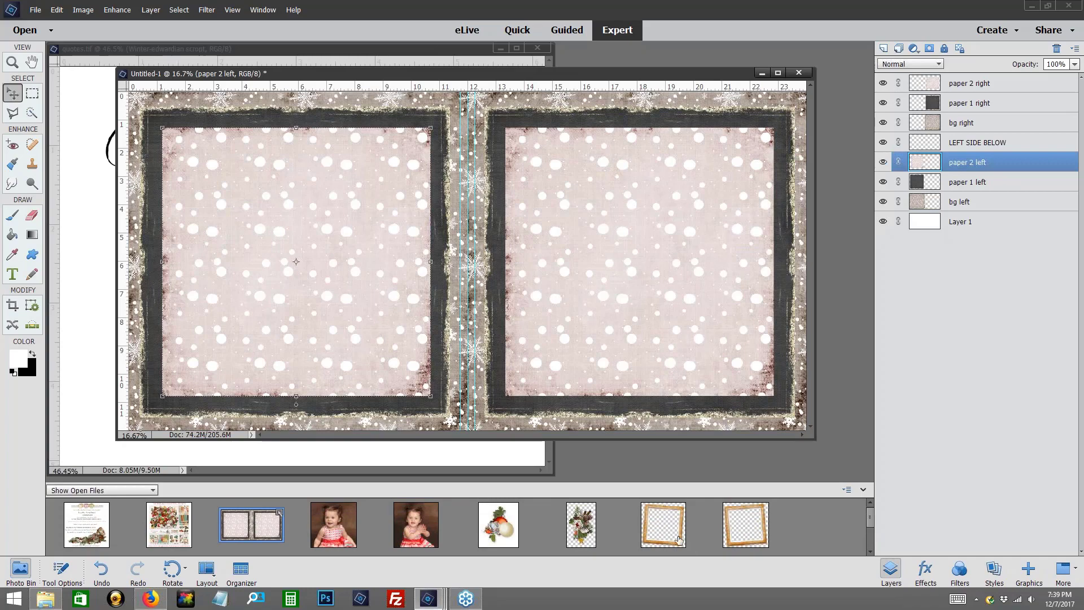
left_click(663, 519)
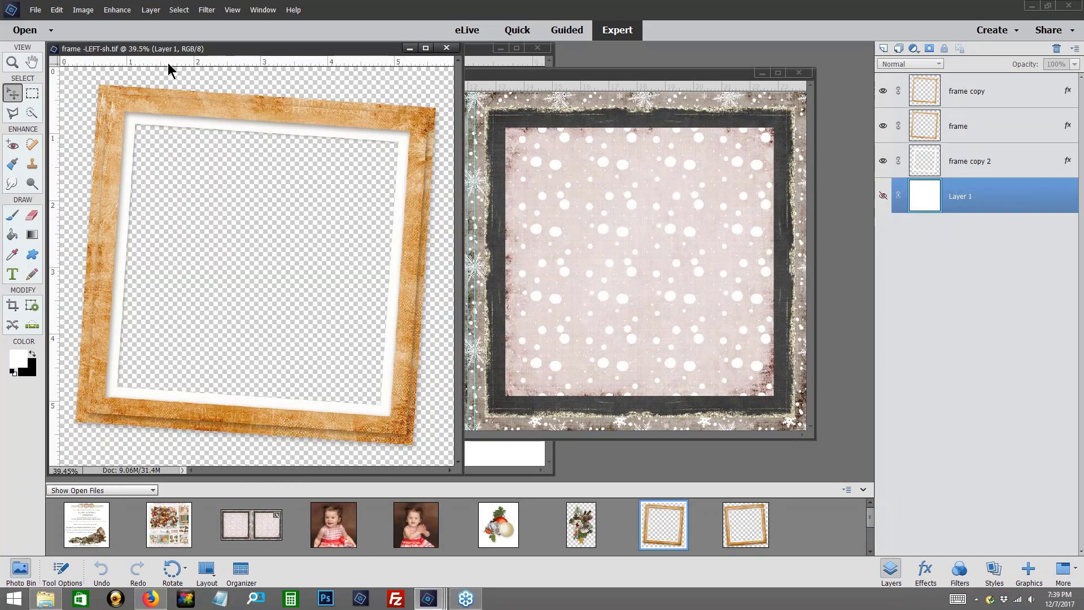
left_click_drag(229, 49, 429, 96)
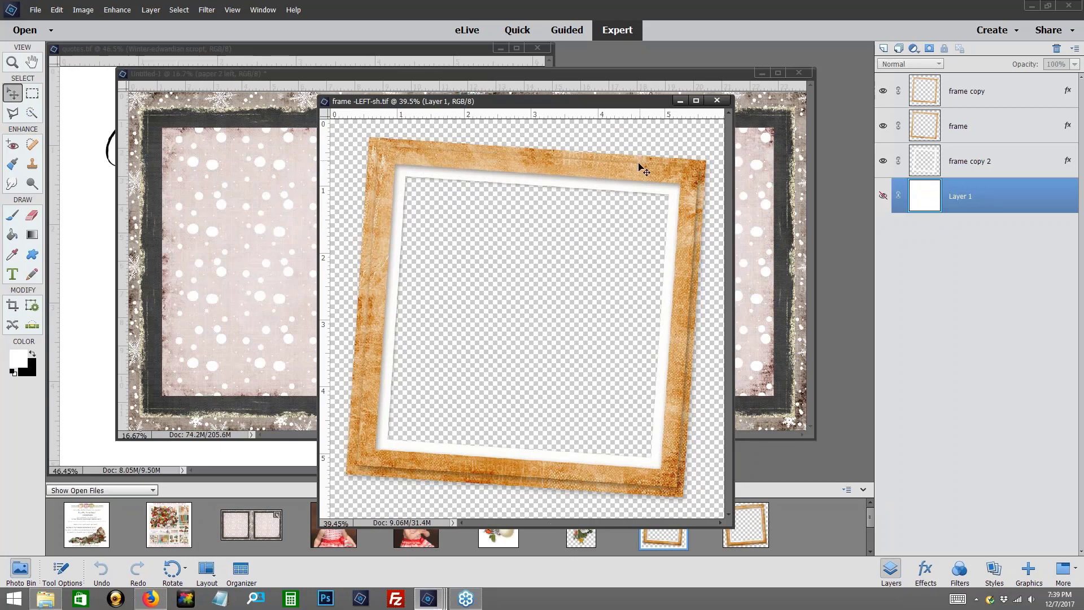
Copy the frame copy, frame and frame copy 2 layers into Untitled-1, placing the frame near the centre of the left page's dotted paper.
left_click(967, 162)
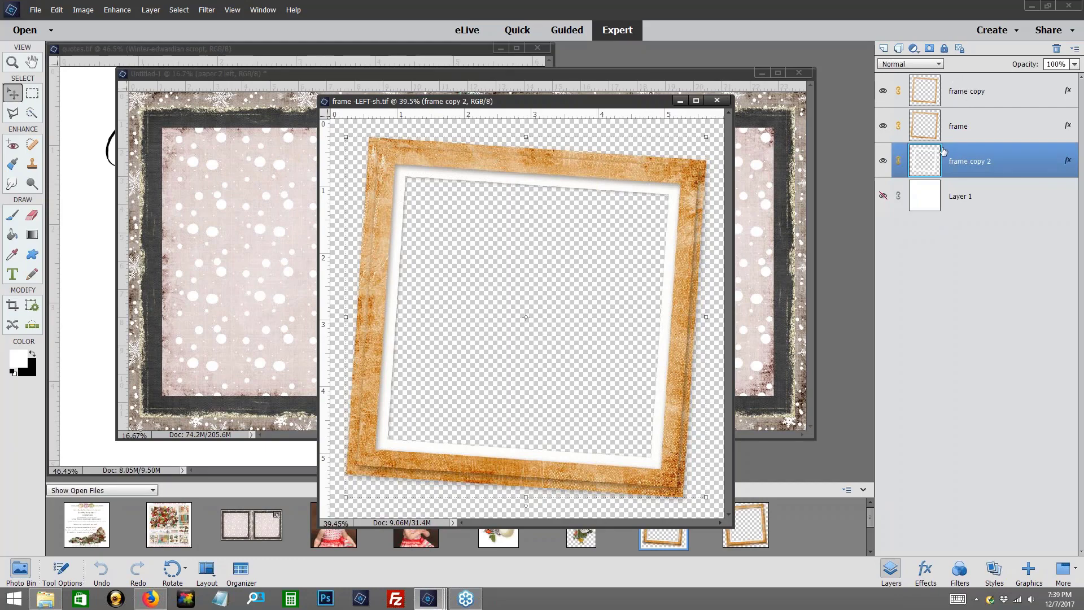
left_click(967, 93, "shift")
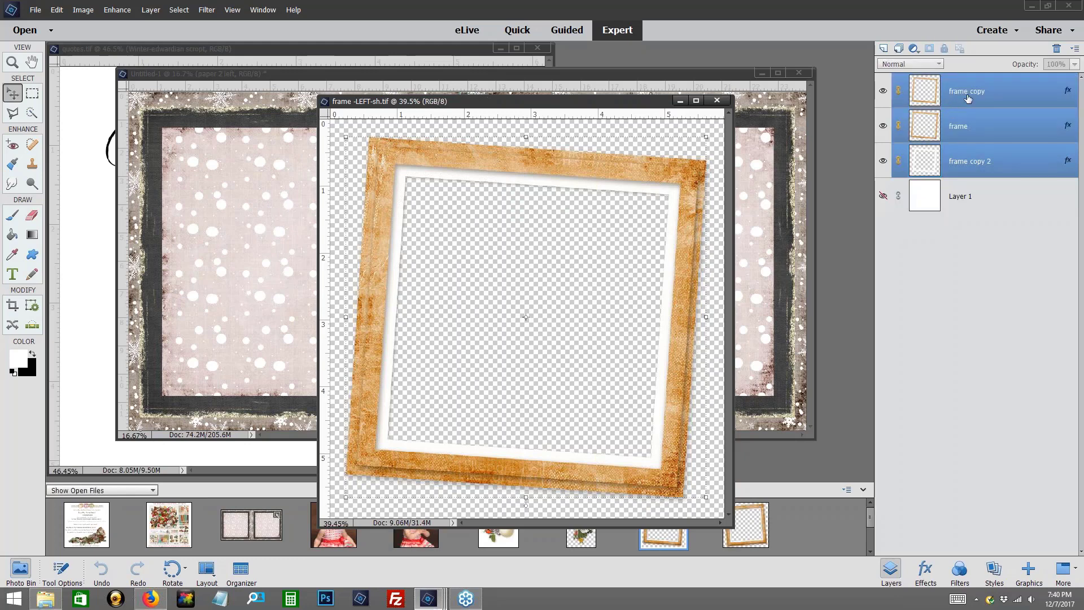
left_click_drag(967, 93, 287, 199)
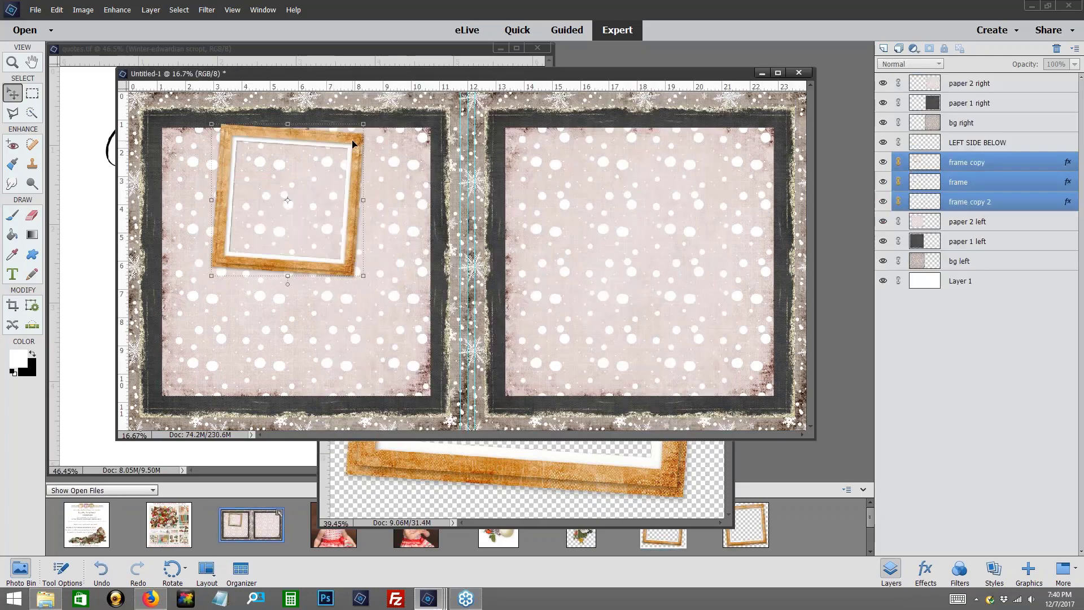
left_click_drag(353, 144, 374, 210)
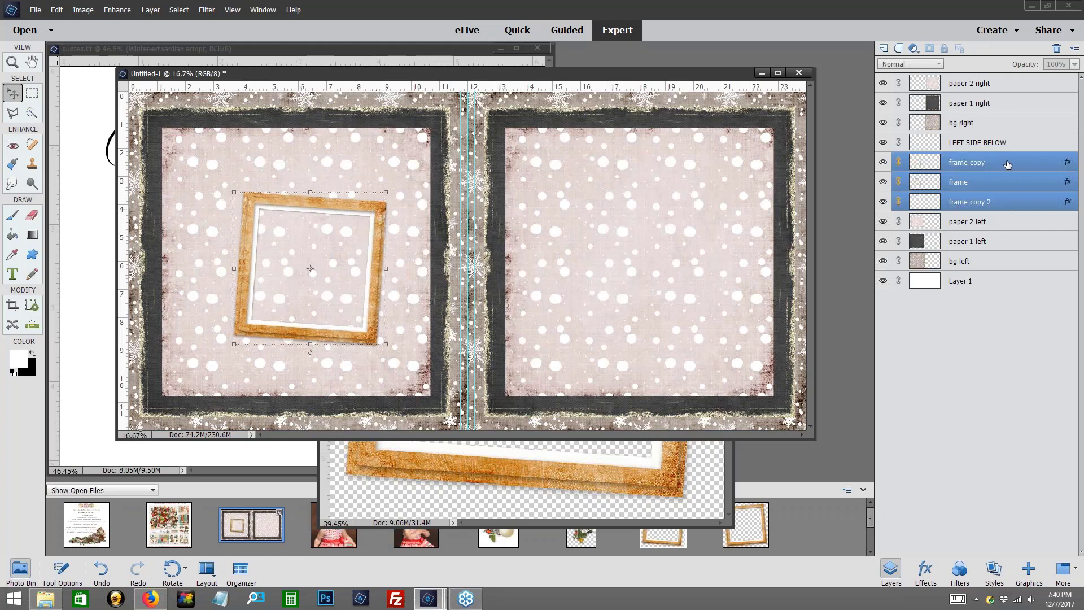
Merge the spread's three frame layers into one, close frame -LEFT-sh.tif and return to Untitled-1.
right_click(1010, 201)
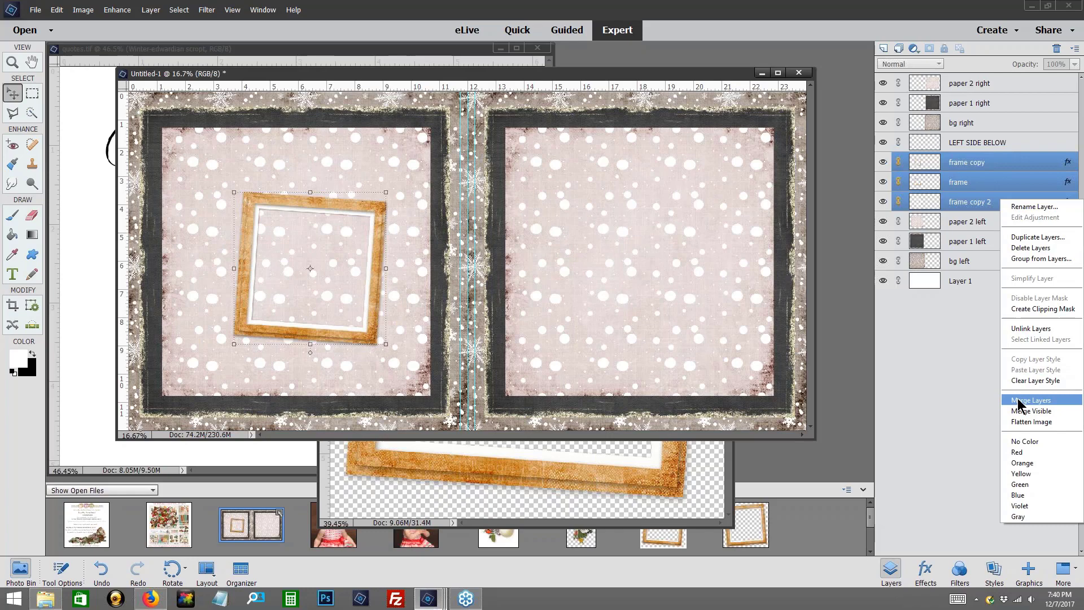
left_click(1018, 399)
left_click(763, 72)
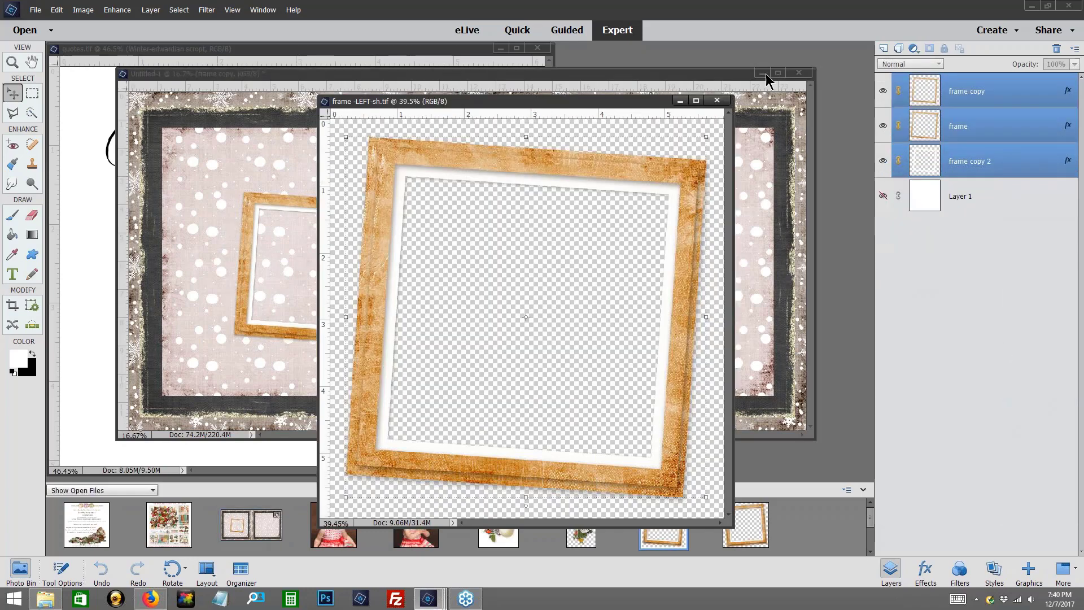
left_click(717, 101)
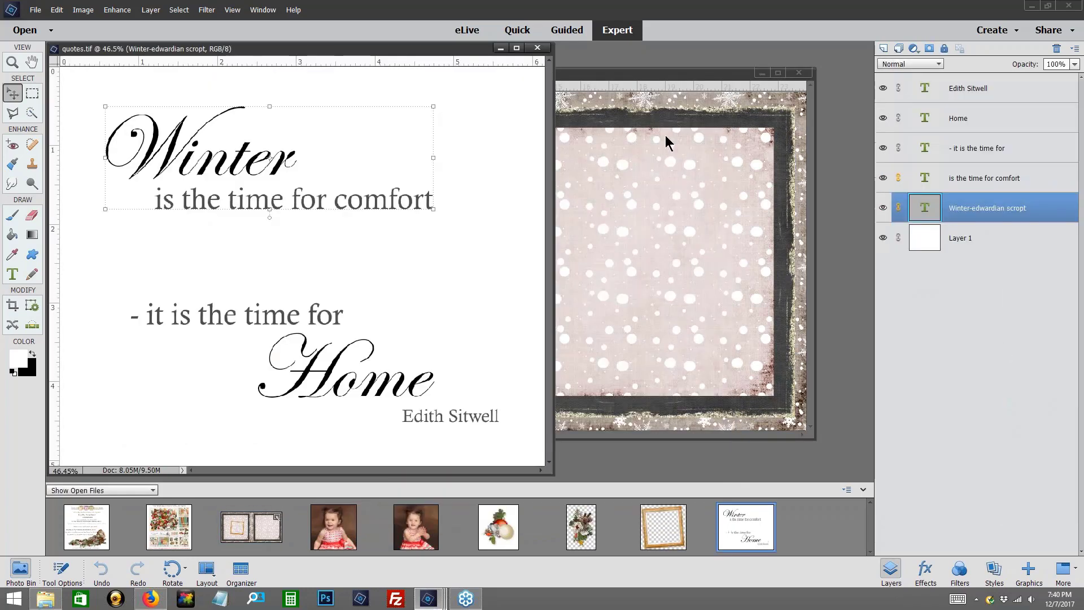
left_click(587, 146)
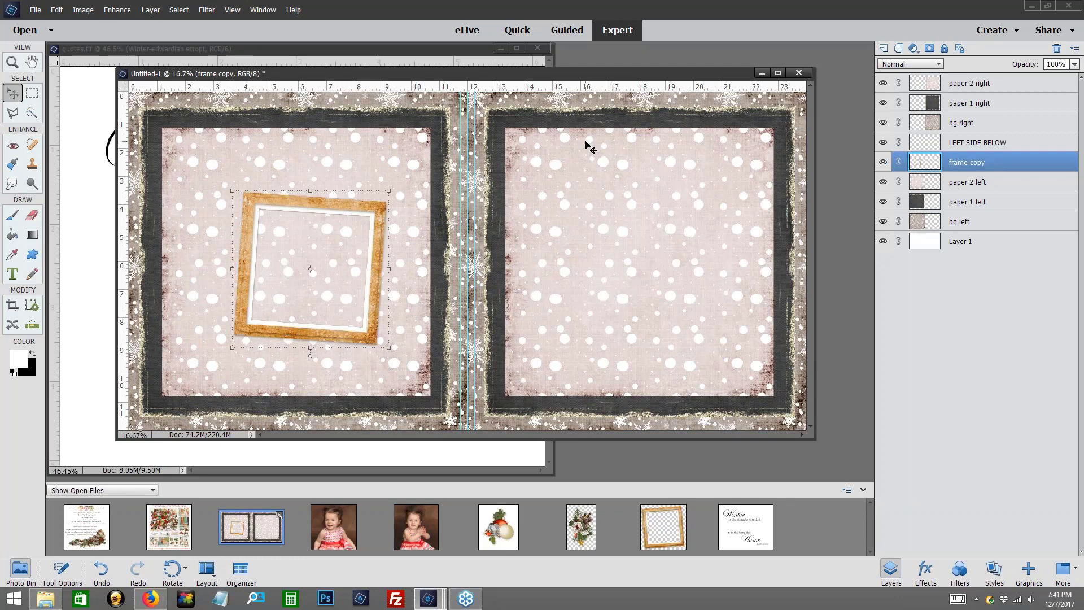
Bring up frame -RIGHT-sh.tif over the spread's right page and merge its three frame layers into one.
left_click(653, 535)
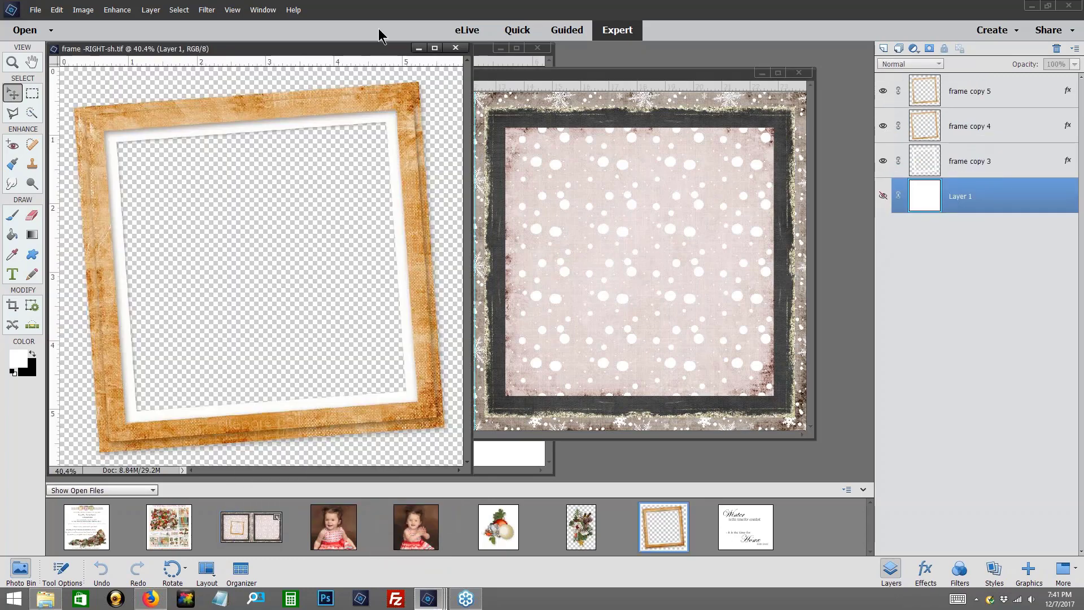
left_click_drag(361, 45, 707, 70)
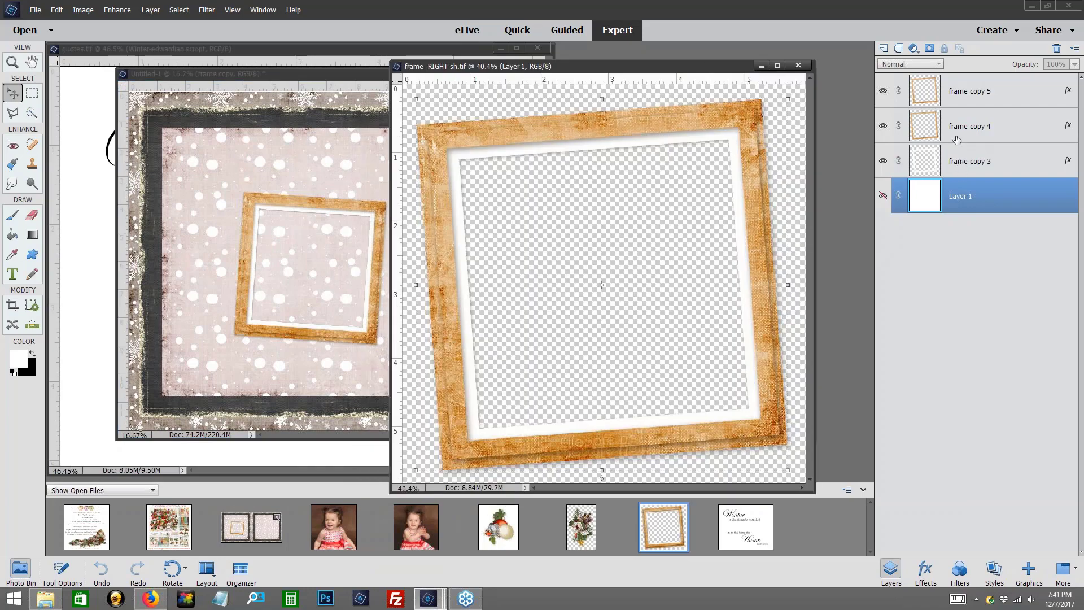
left_click(954, 169)
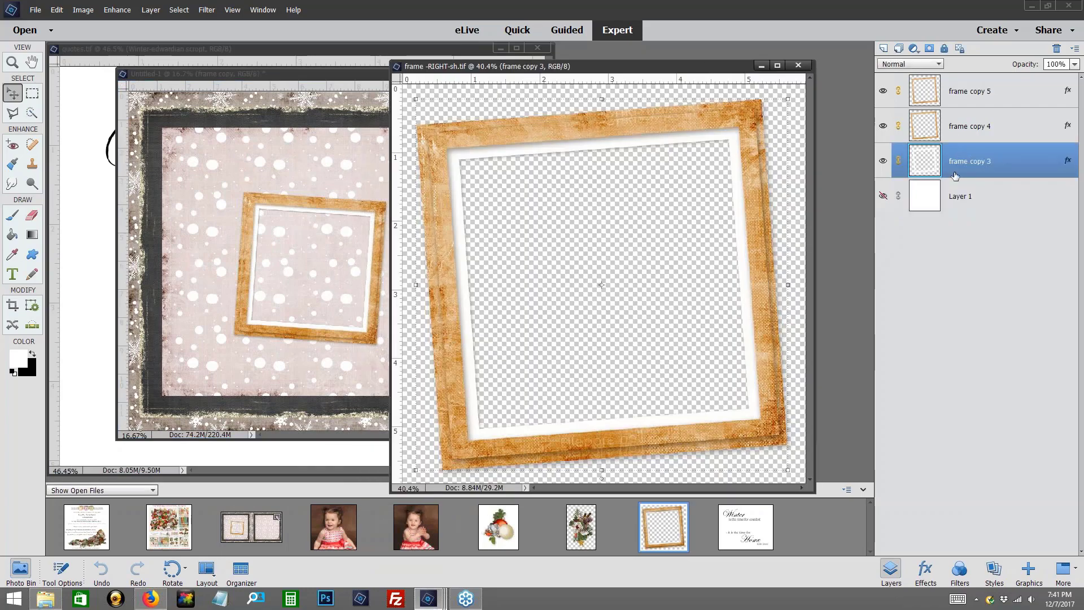
left_click(965, 95, "shift")
right_click(966, 95)
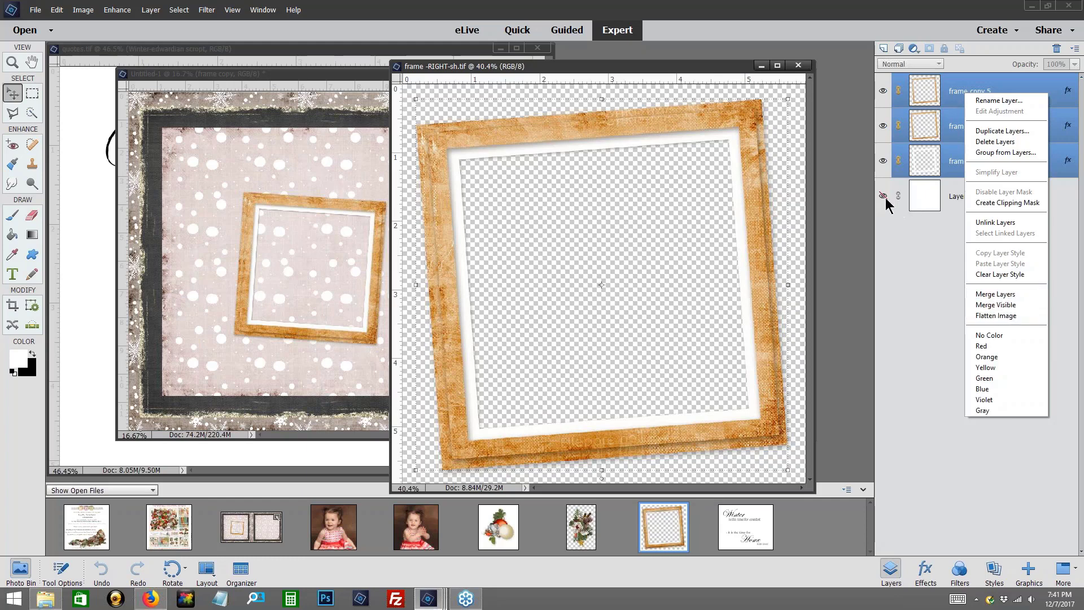
left_click(988, 293)
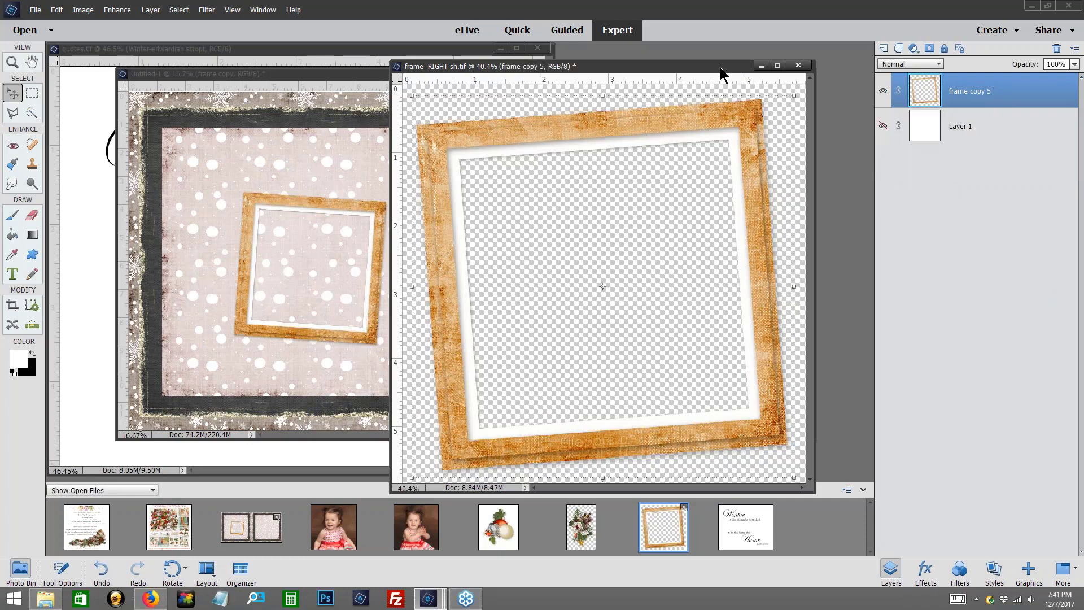
Copy the merged right frame into Untitled-1, move its layer above paper 2 right, and position it in the upper middle of the right page.
left_click_drag(715, 80, 648, 200)
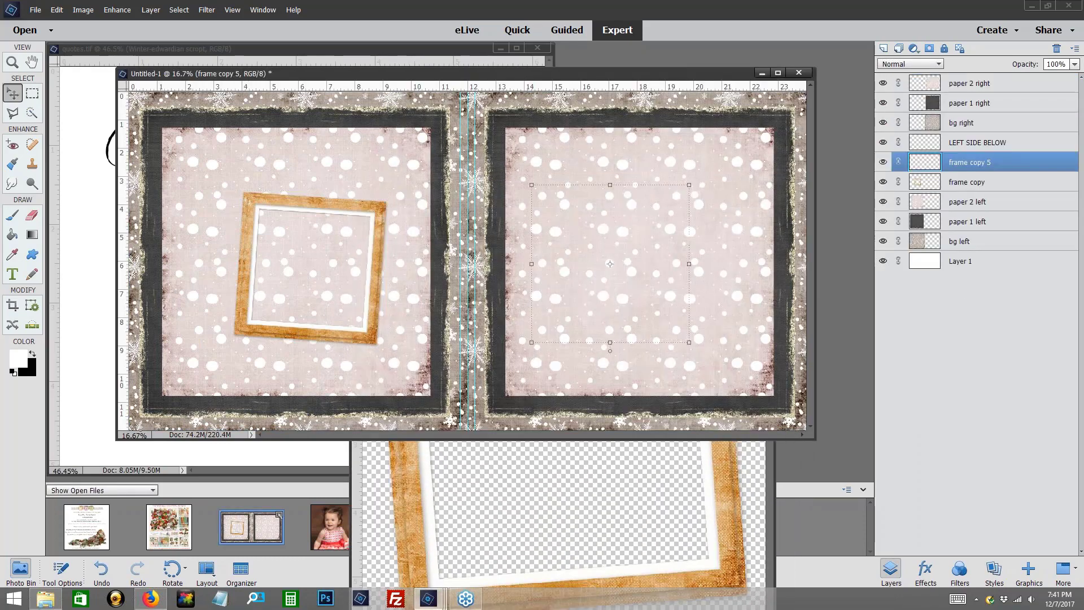
left_click_drag(974, 163, 987, 80)
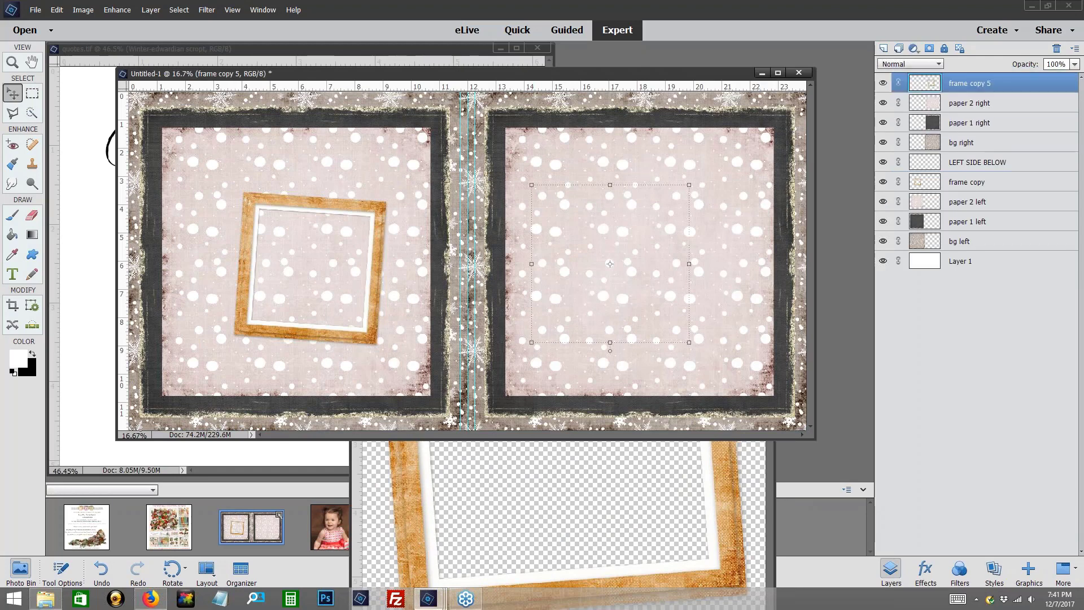
left_click_drag(672, 204, 711, 183)
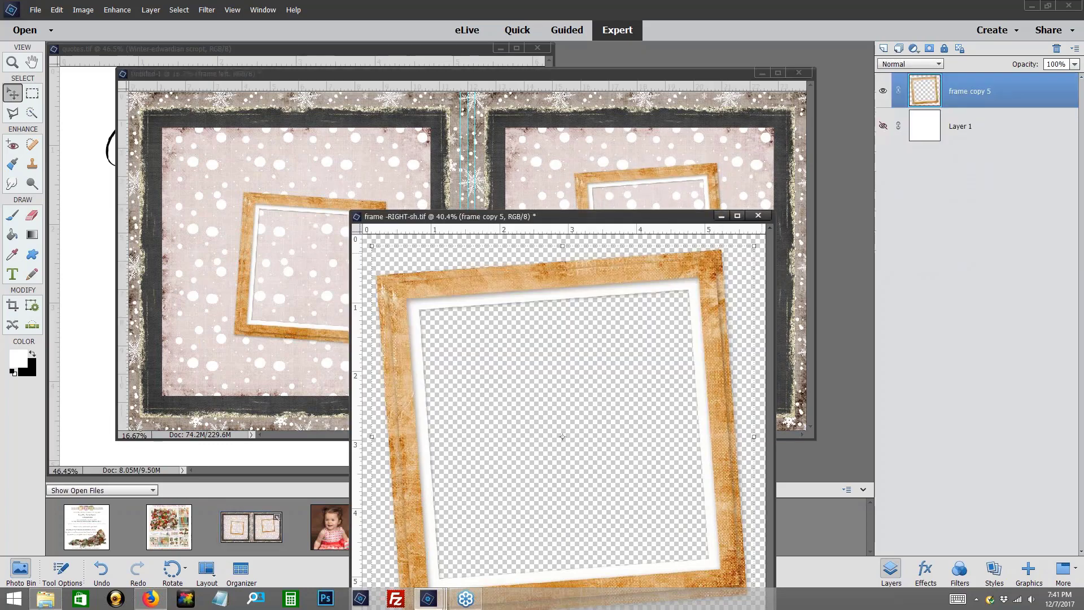
Close frame -RIGHT-sh.tif without saving its changes and return to the Untitled-1 spread.
left_click(758, 216)
left_click(737, 240)
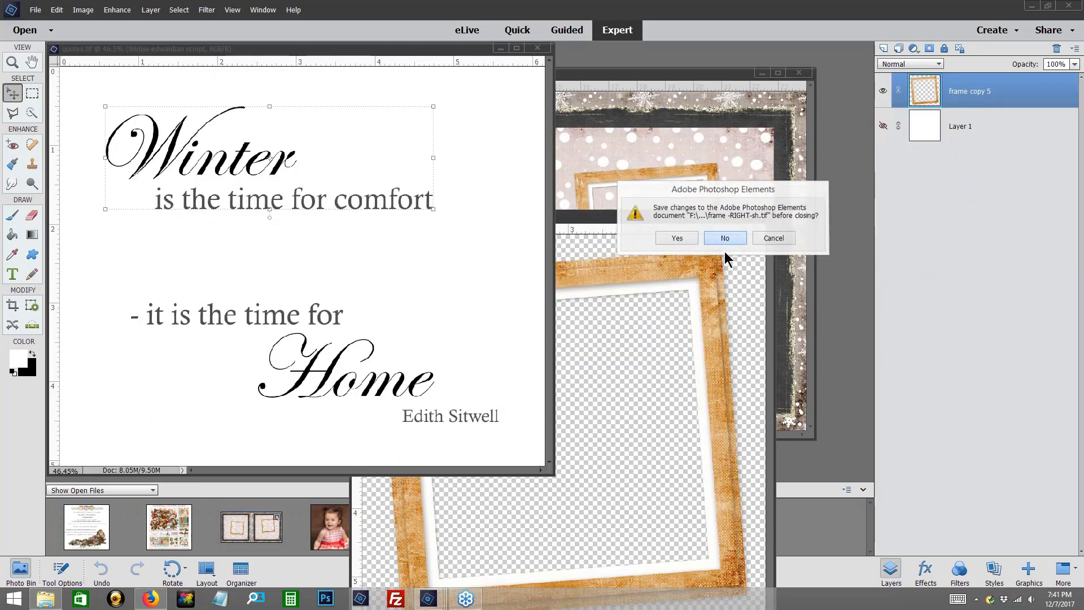
left_click(665, 73)
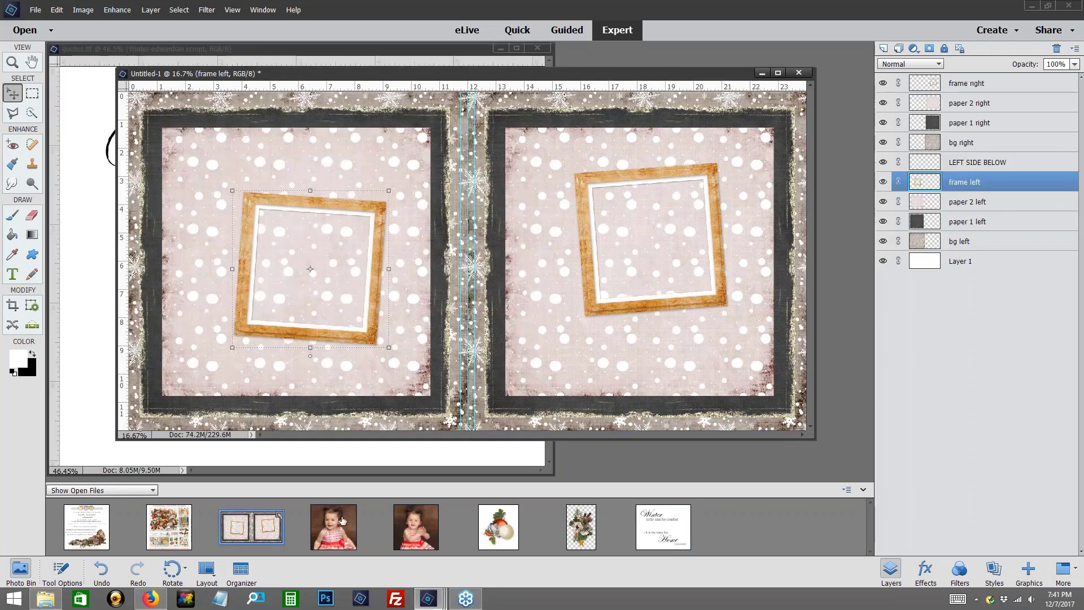
Copy Photo-LEFT.jpg into Untitled-1 above the paper 2 left layer, placing it beneath the left page's frame.
left_click(344, 520)
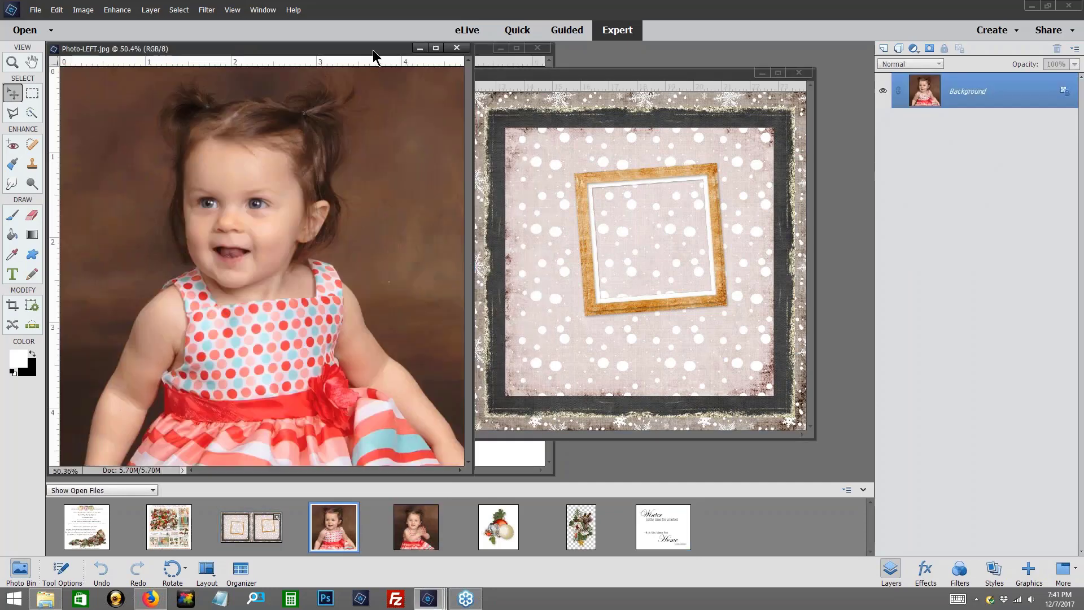
left_click_drag(373, 50, 715, 150)
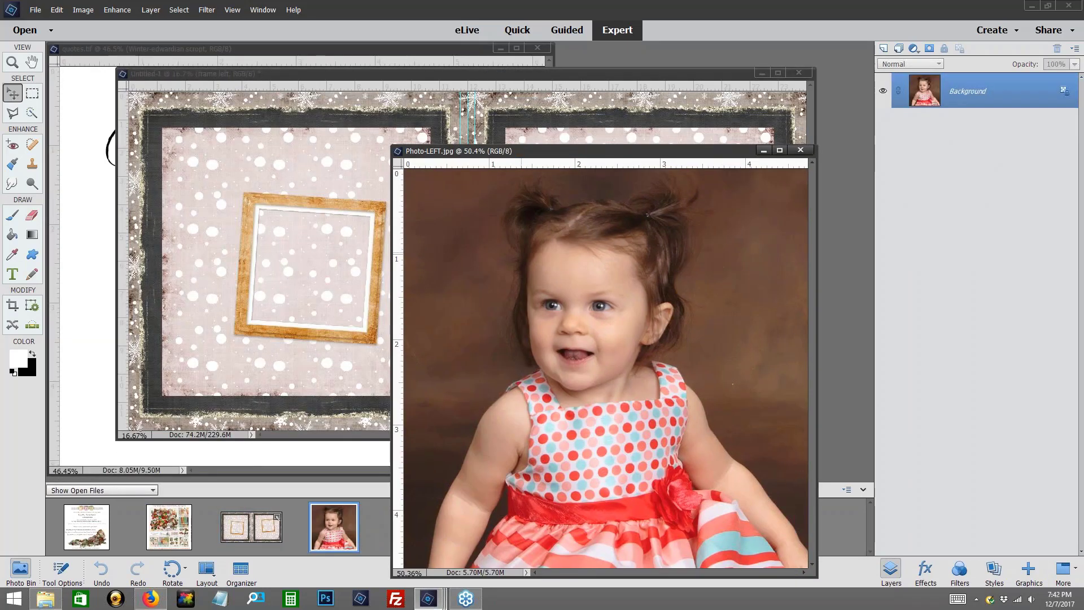
left_click(310, 224)
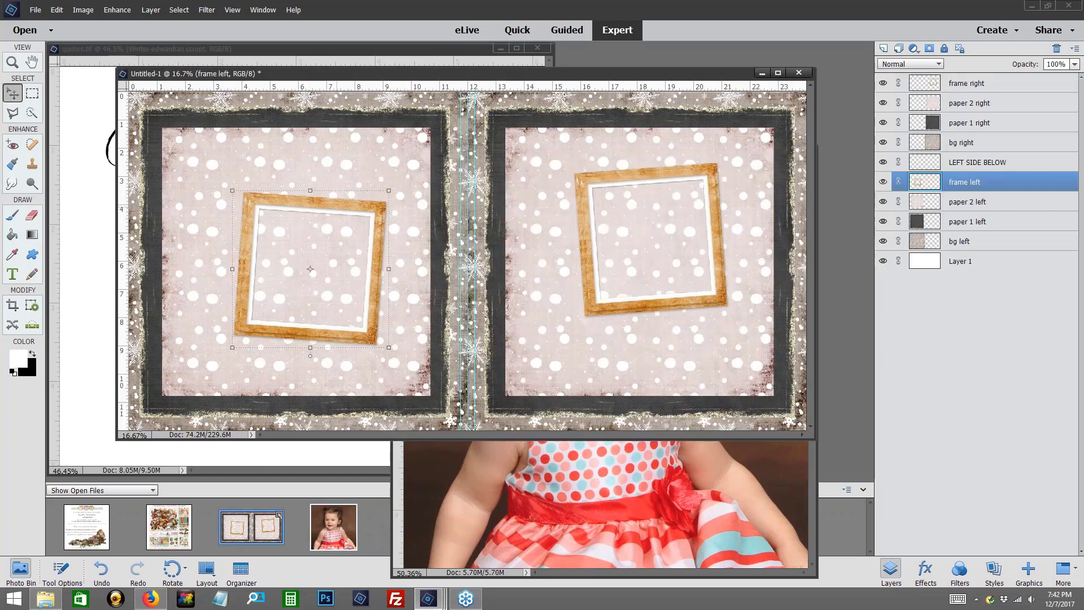
left_click(948, 204)
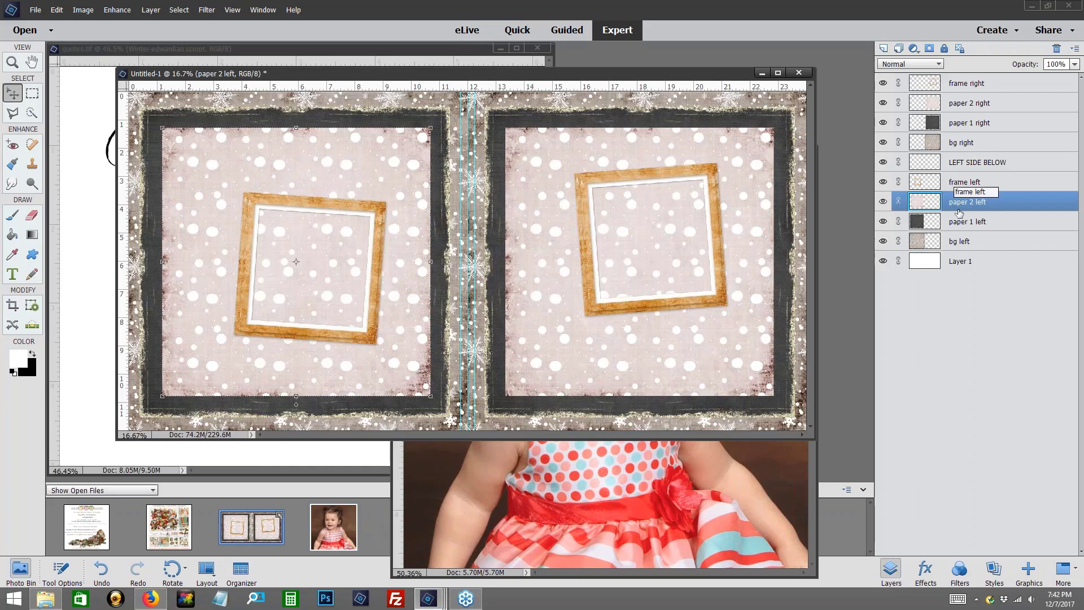
left_click_drag(597, 472, 291, 243)
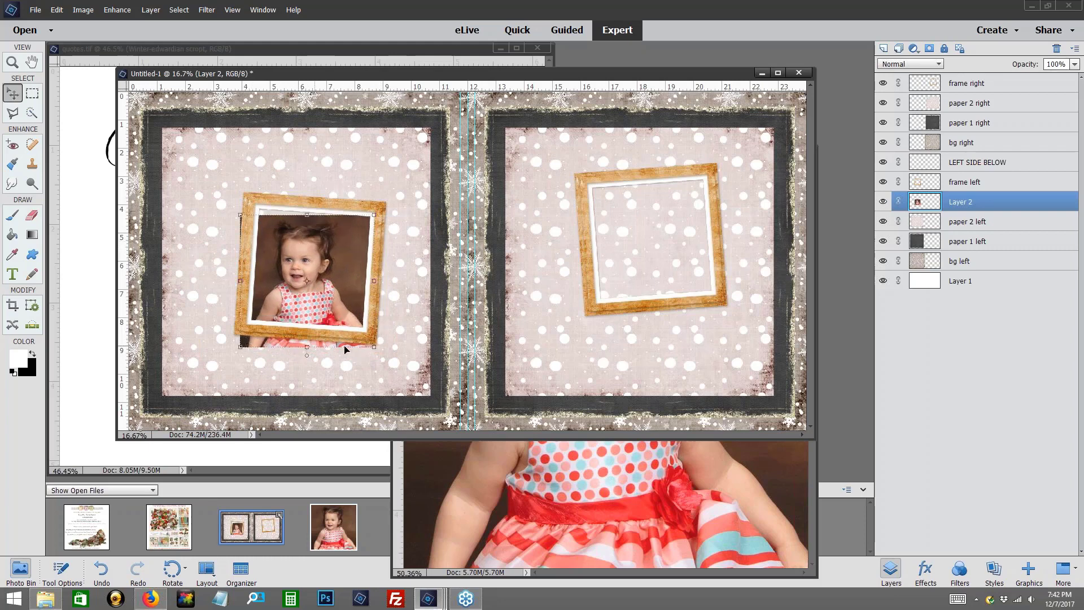
Rotate the left photo to match its frame's tilt and nudge it up and slightly left to fill the opening.
left_click_drag(380, 277, 328, 280)
key("Return")
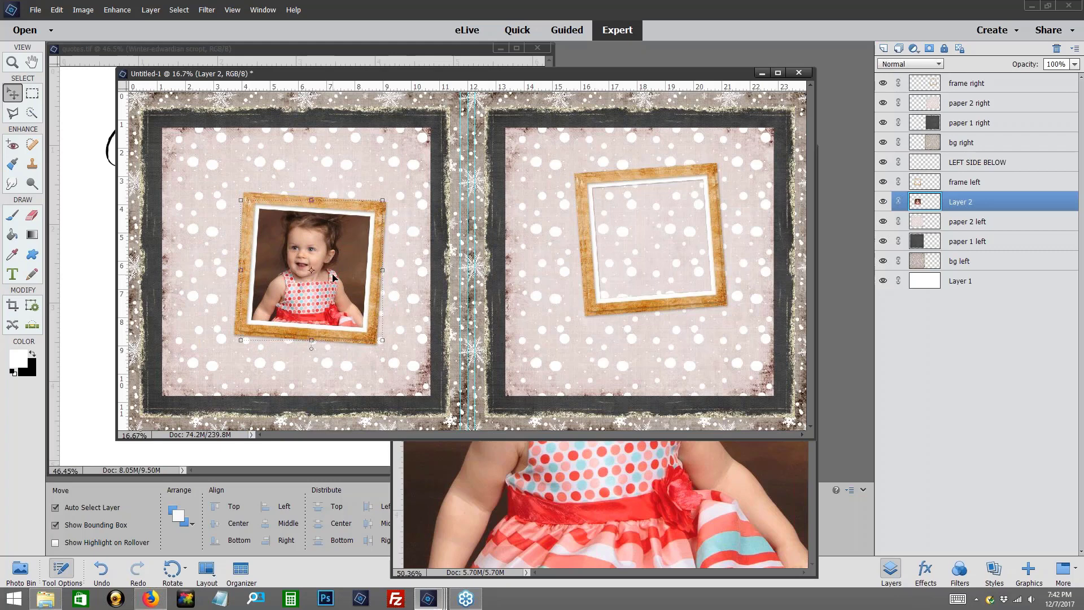
key("Up")
key("Up")
key("Up")
key("Up")
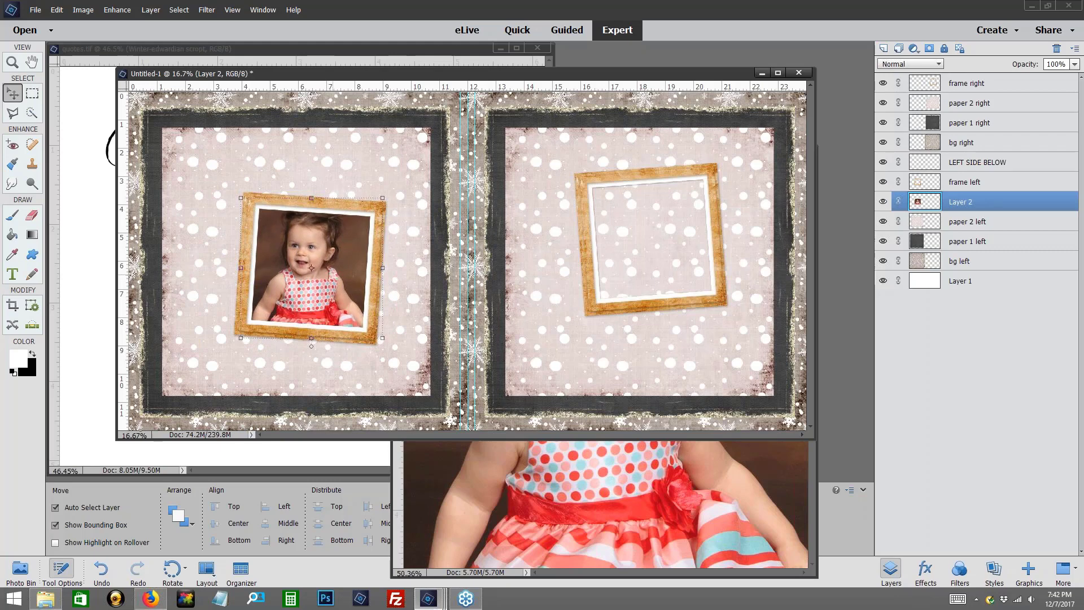
key("Left")
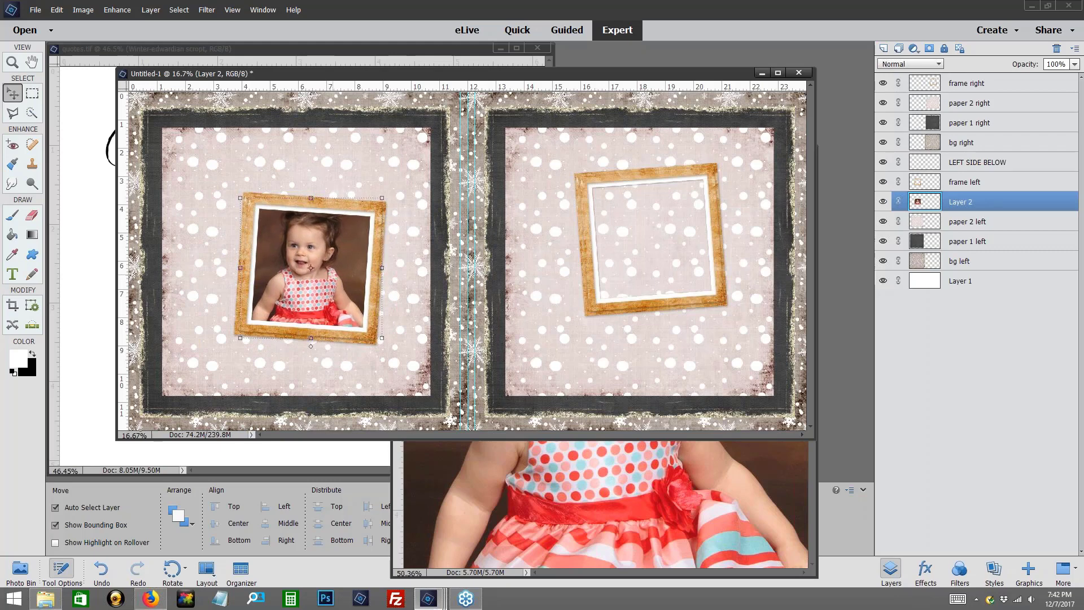
Close Photo-LEFT.jpg and bring up Photo-RIGHT.jpg over the spread.
left_click(590, 510)
left_click(807, 148)
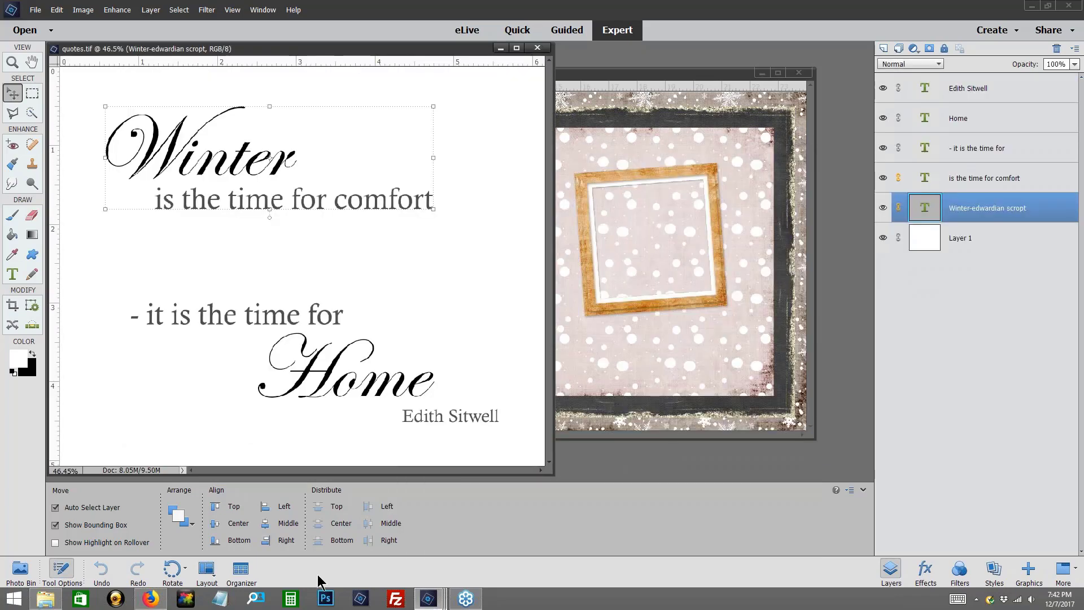
left_click(672, 416)
left_click(336, 533)
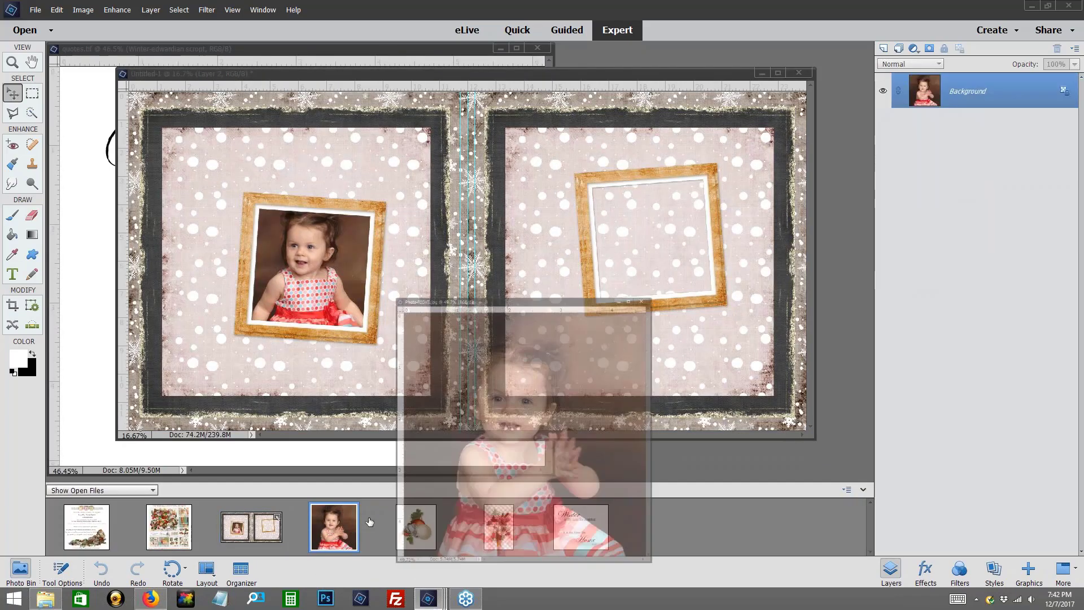
Copy Photo-RIGHT.jpg into Untitled-1 above the paper 2 right layer, placing it beneath the right page's frame.
left_click(699, 106)
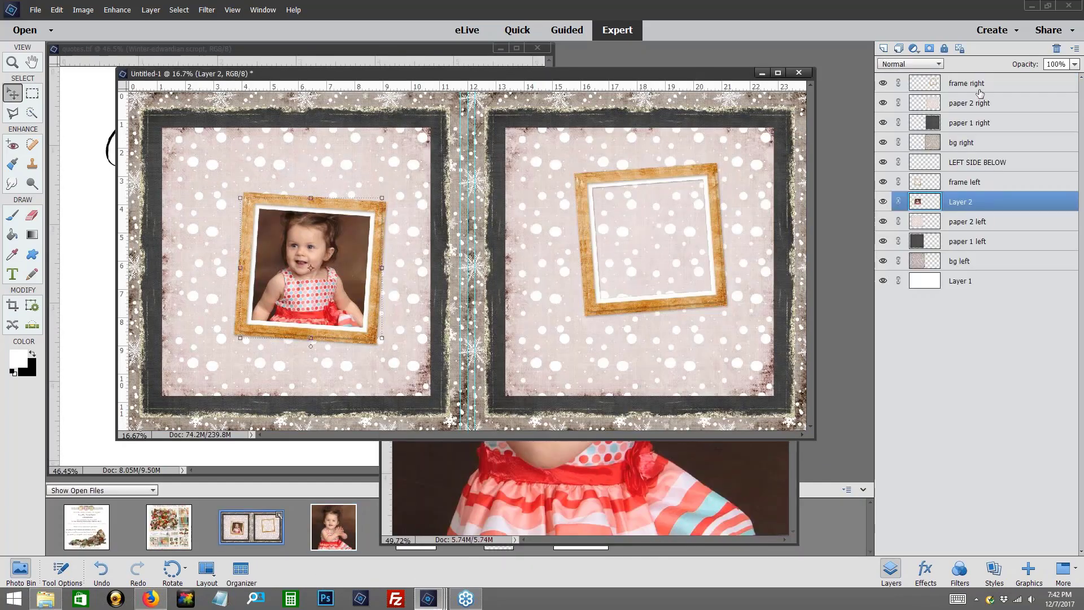
left_click(969, 100)
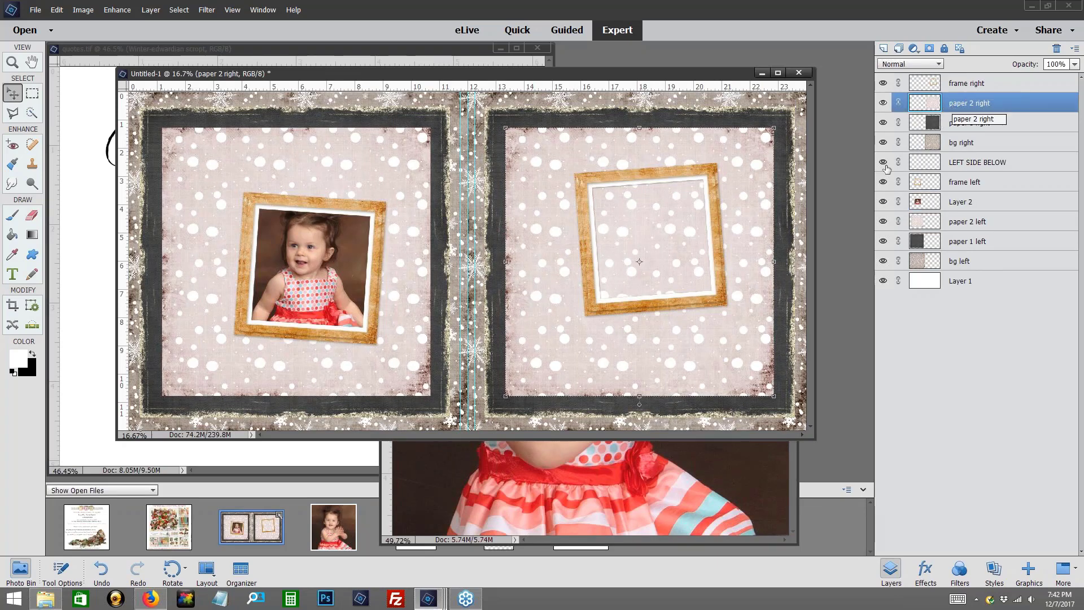
left_click(582, 456)
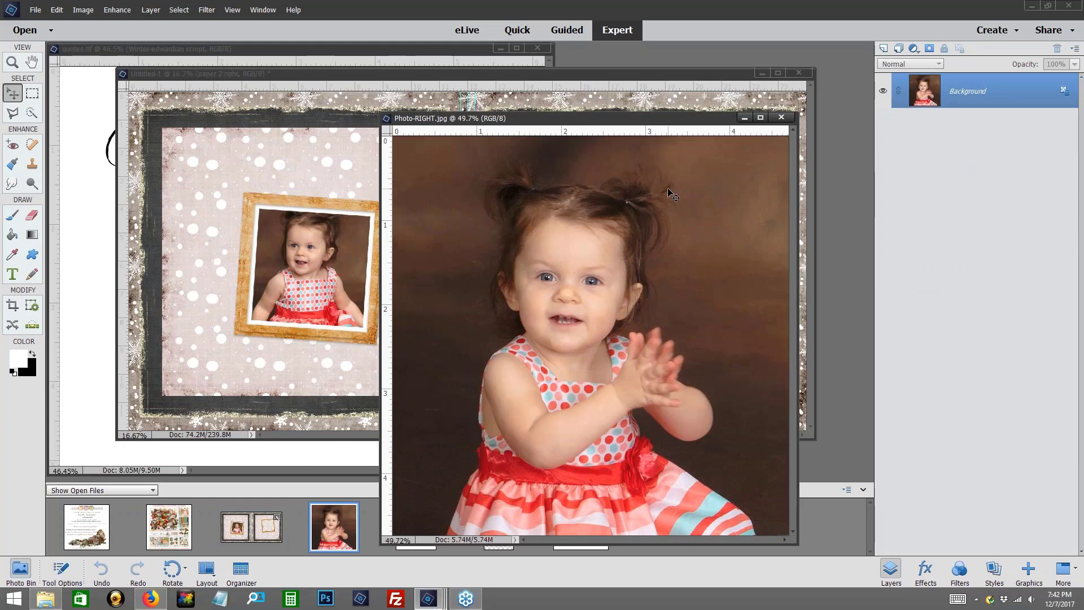
left_click_drag(669, 193, 699, 204)
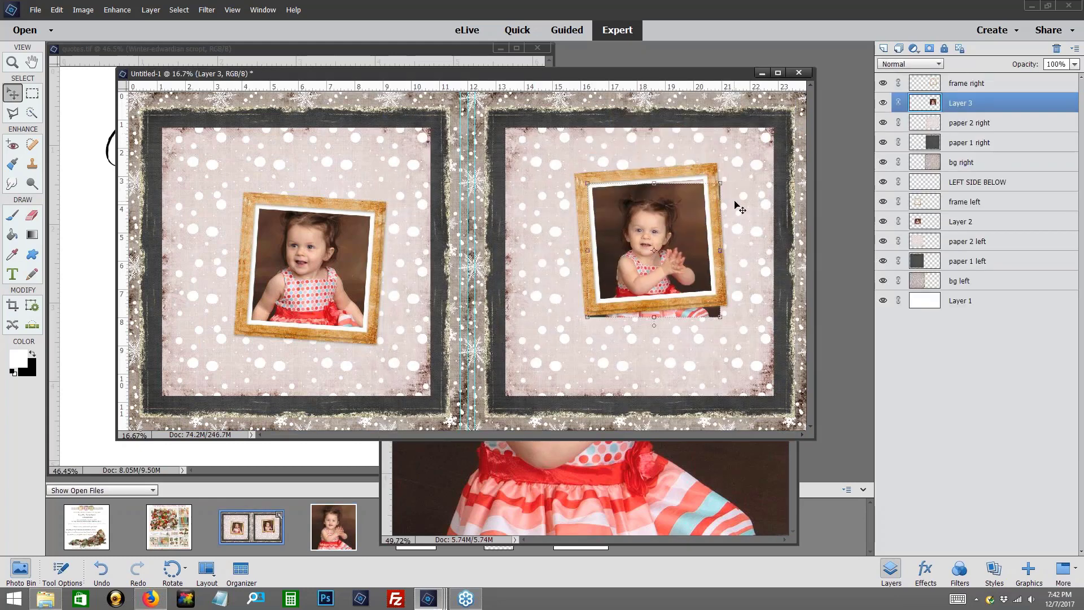
Rotate the right page's photo slightly counterclockwise to match the tilt of its frame.
key("ctrl+t")
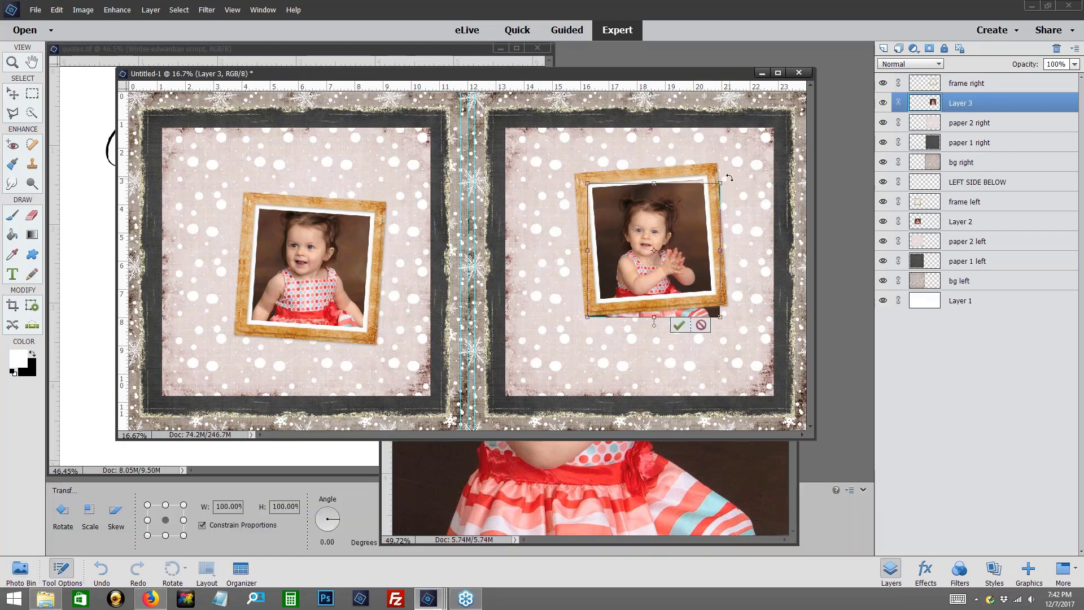
key("Escape")
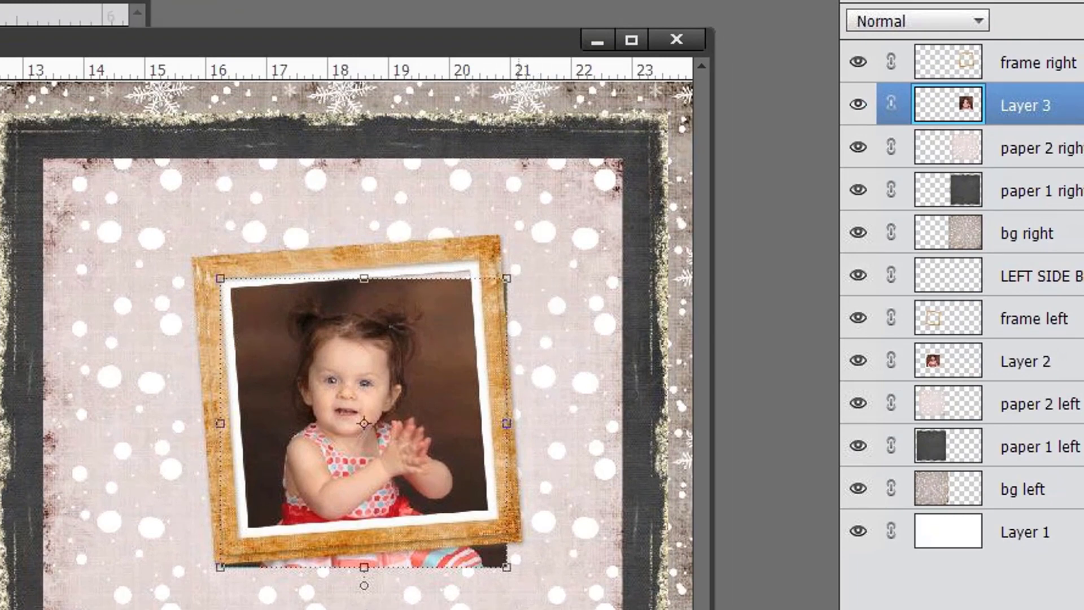
left_click_drag(513, 259, 511, 248)
key("Return")
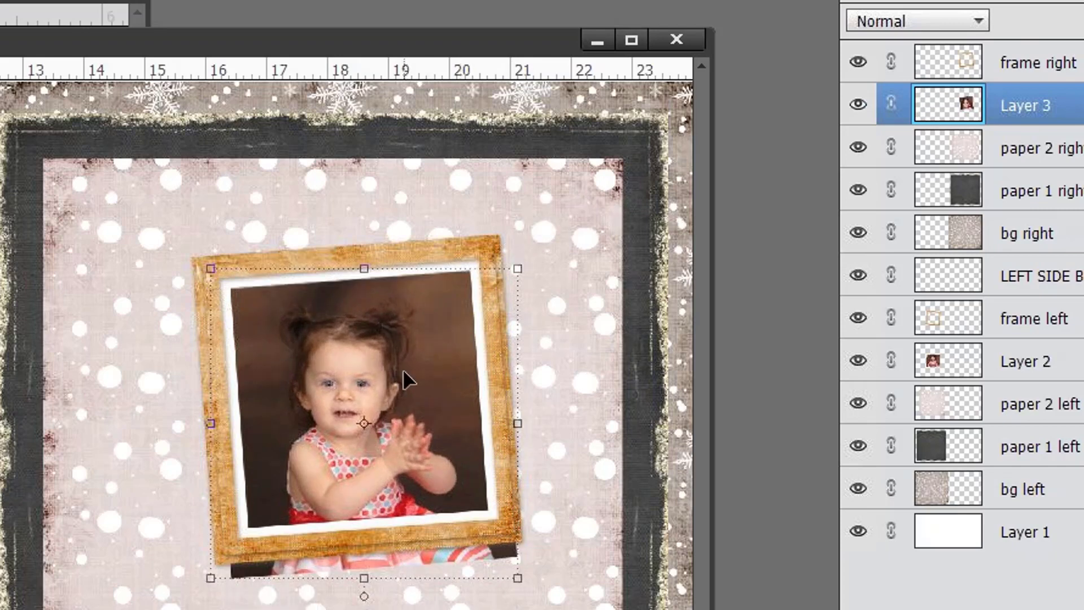
Nudge the right page's photo upward until its lower edge is hidden behind the frame.
key("Up")
key("Up")
key("Up")
key("Up")
key("Up")
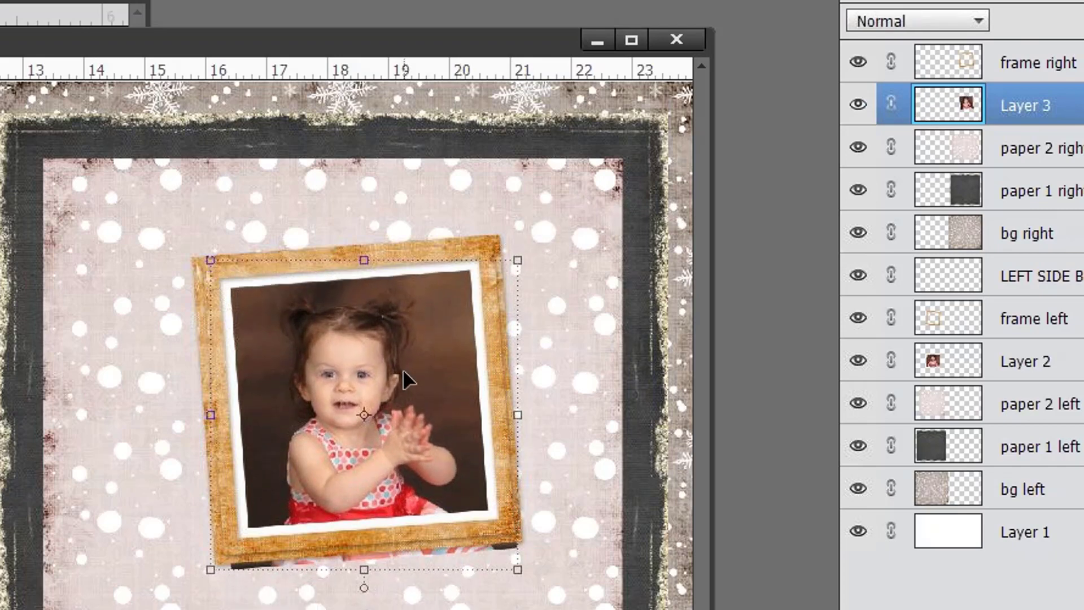
key("Up")
key("Up")
key("Up")
key("Up")
key("Up")
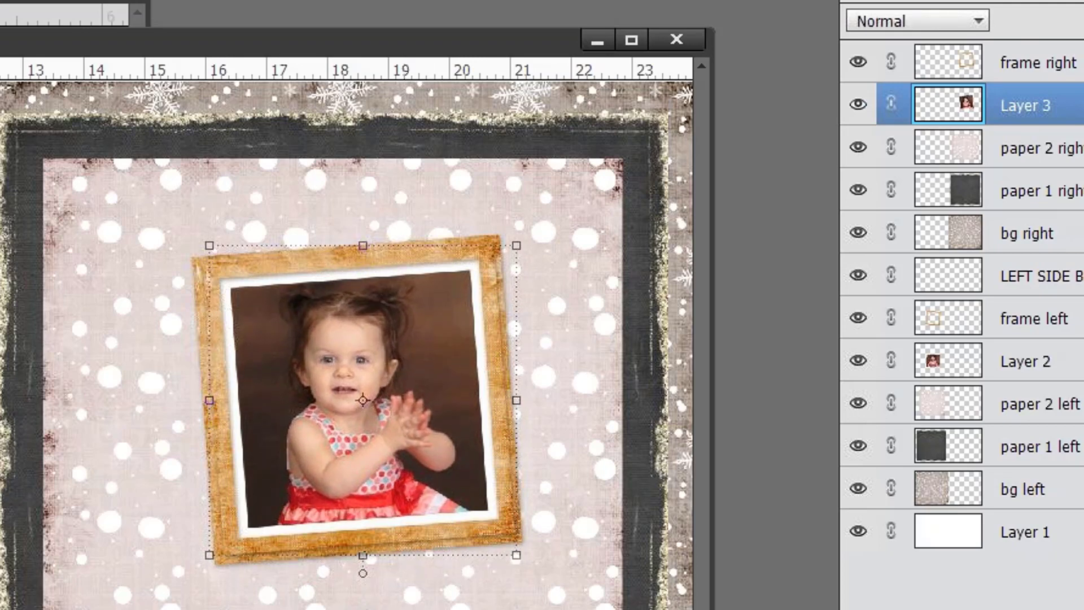
Link the frame right layer with the right photo's layer, Layer 3.
key("alt+bracketright")
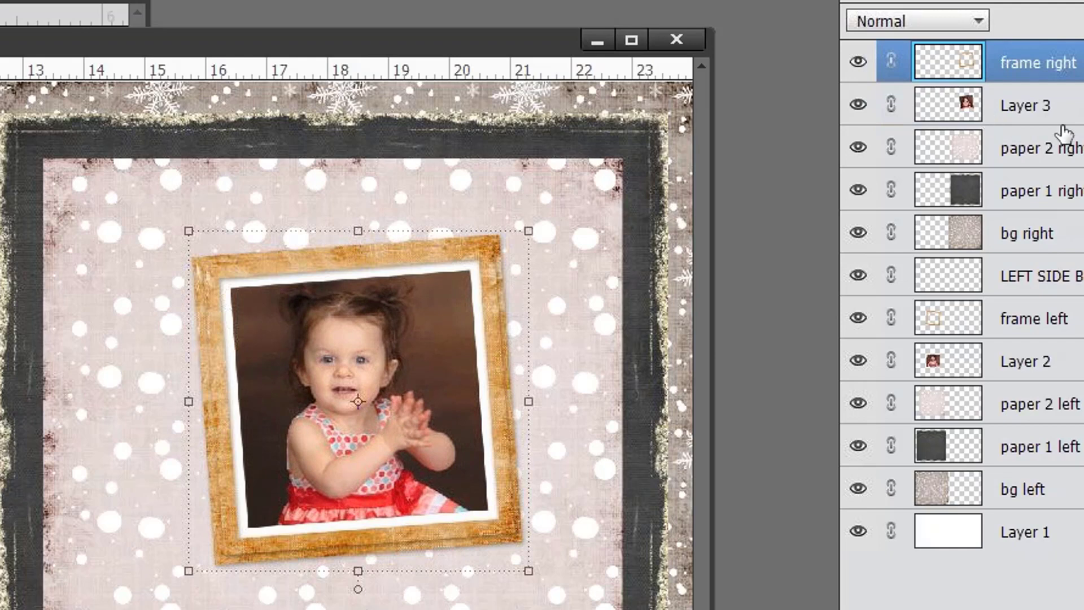
left_click(1045, 108, "shift")
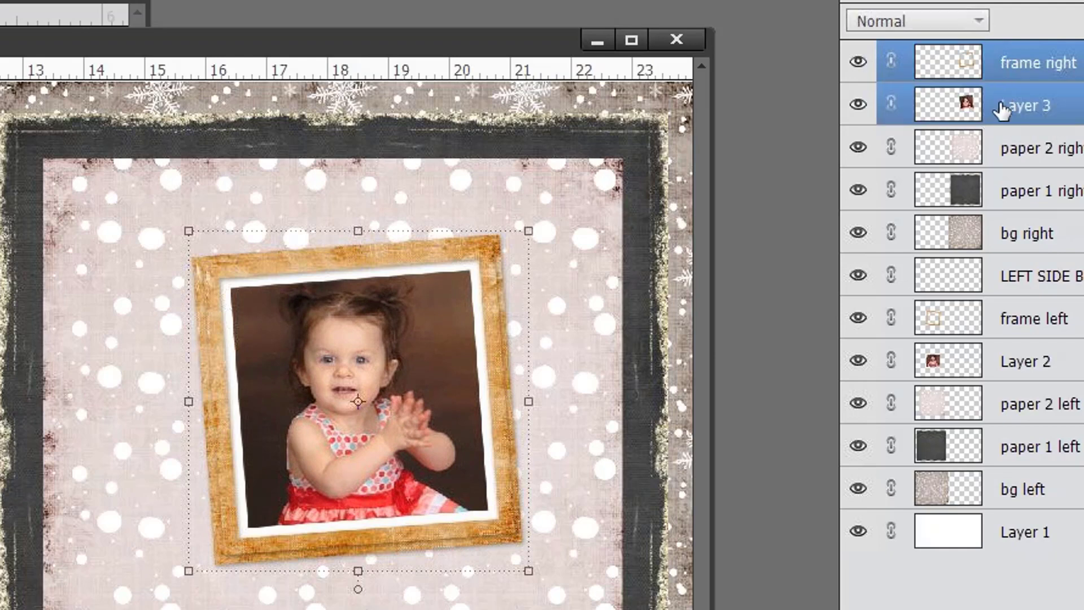
right_click(1044, 113)
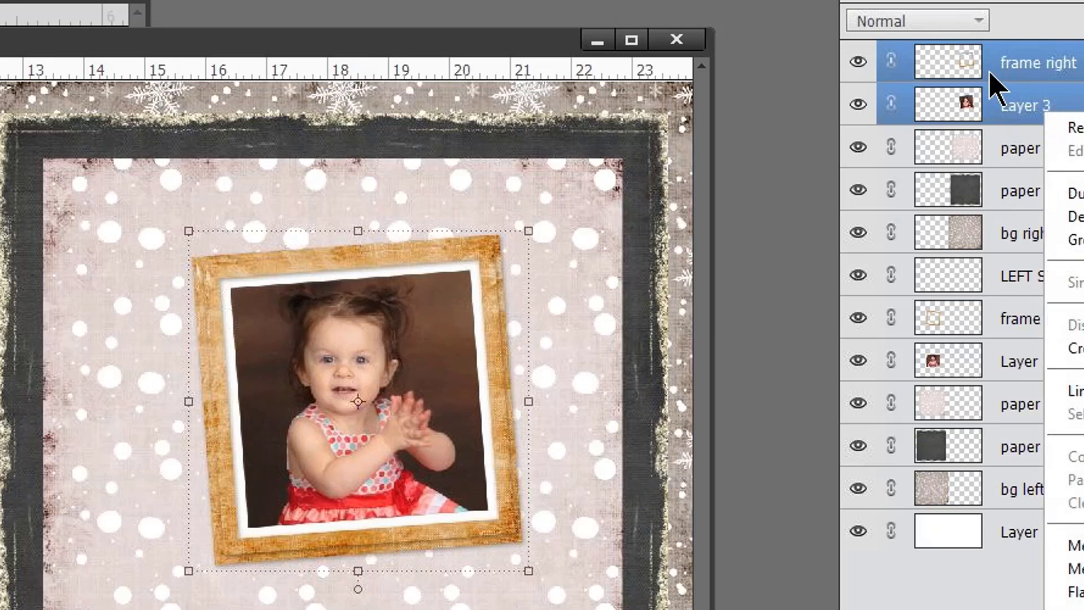
left_click(1026, 66)
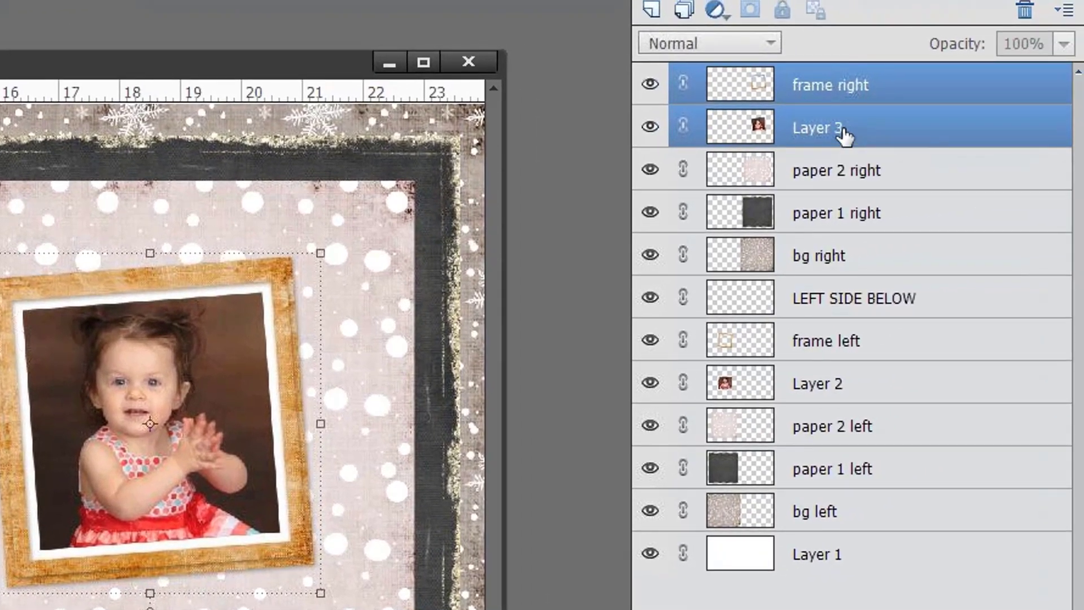
right_click(844, 133)
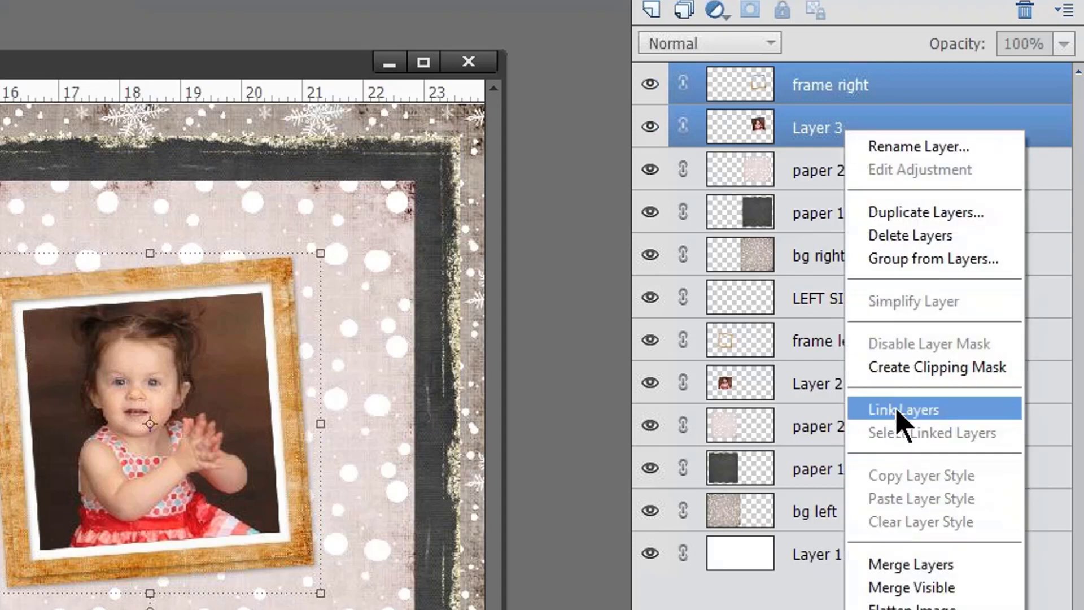
left_click(902, 423)
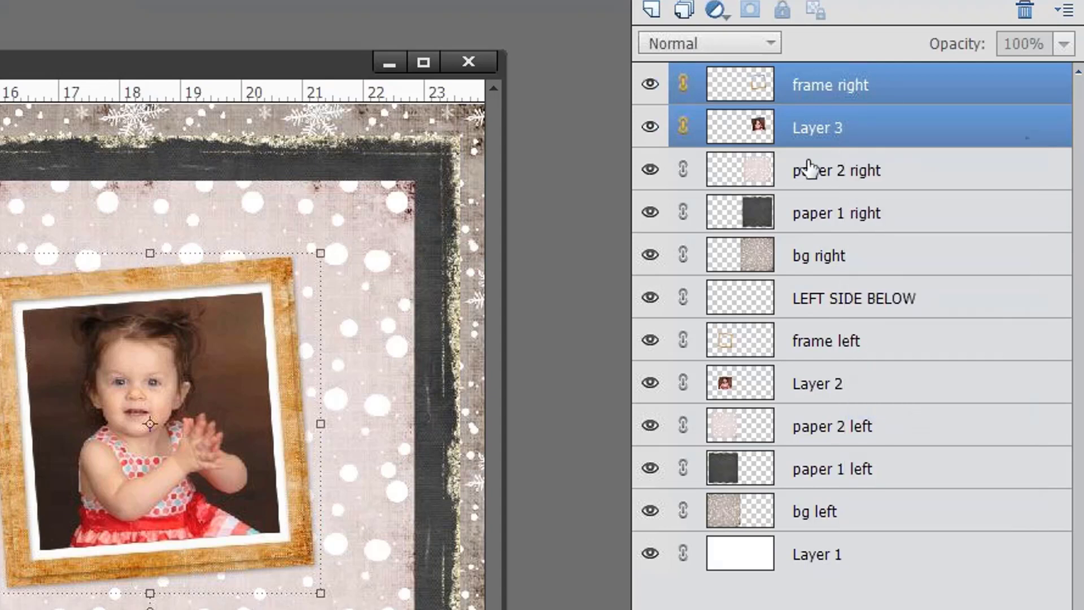
Rename the right photo's layer as pic.
double_click(822, 130)
type("pi")
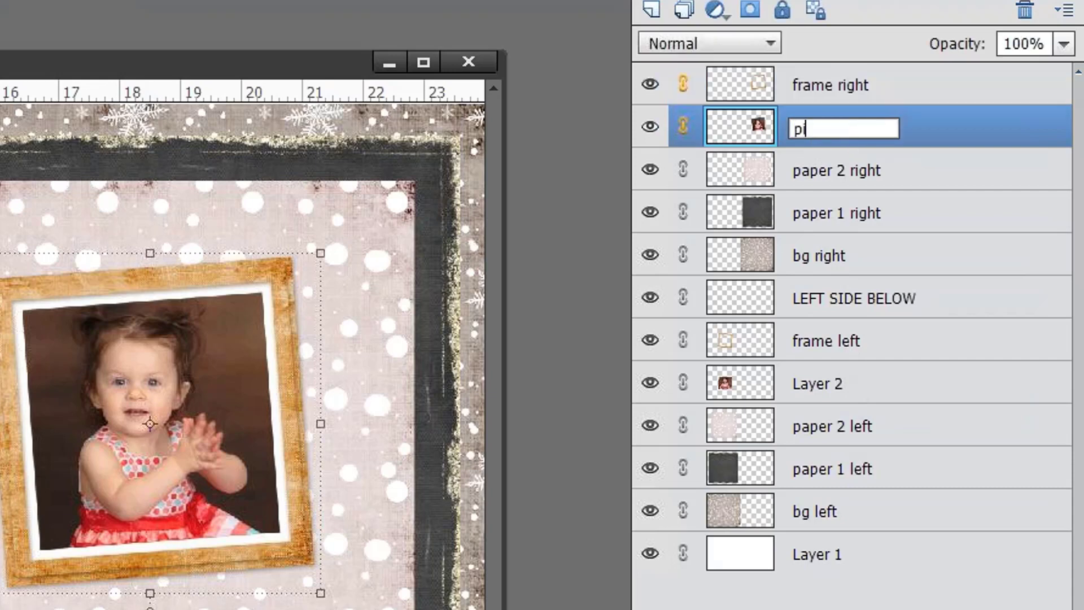
type("c")
key("Return")
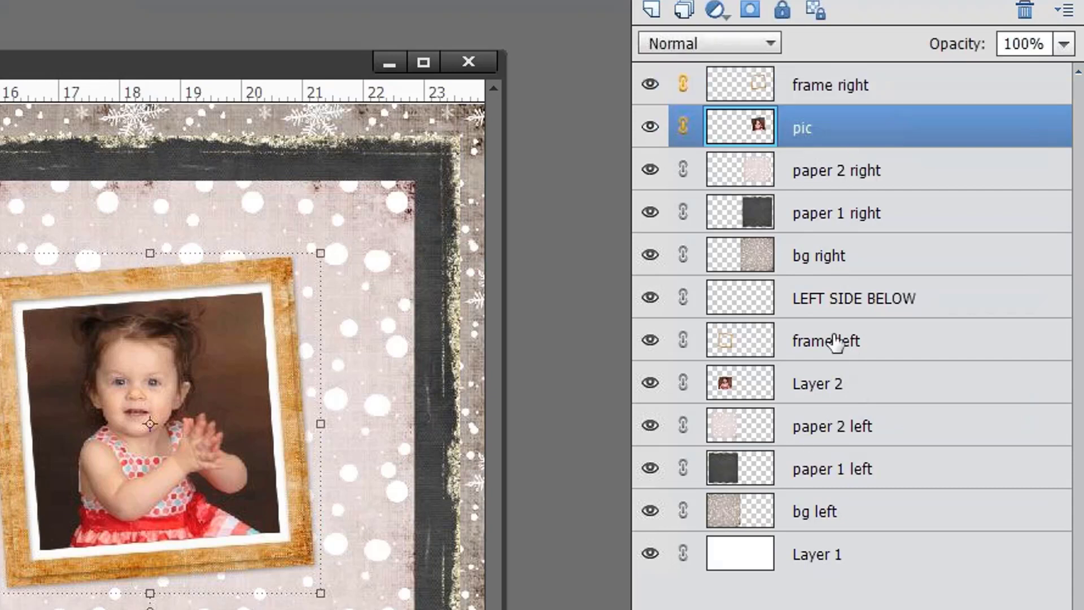
Link the frame left layer with the left photo's layer, Layer 2.
left_click(836, 343)
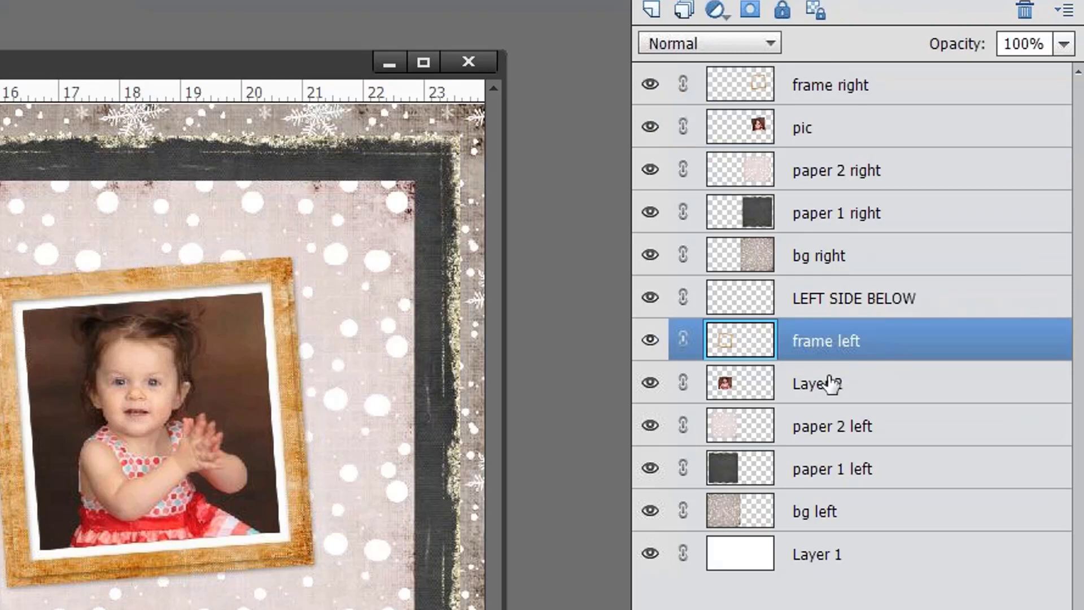
left_click(830, 384, "shift")
right_click(832, 383)
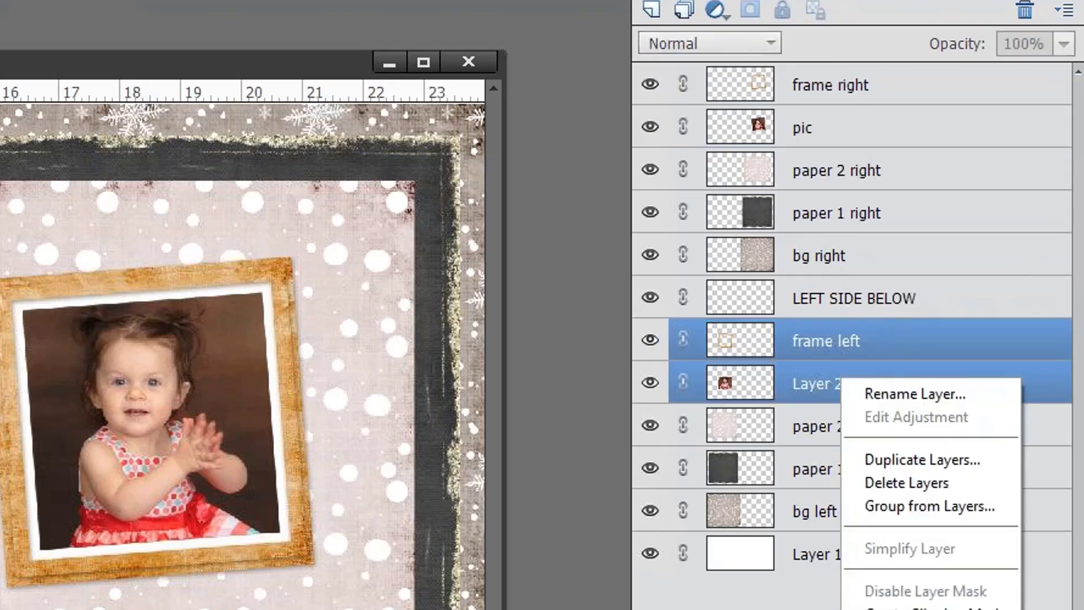
key("Escape")
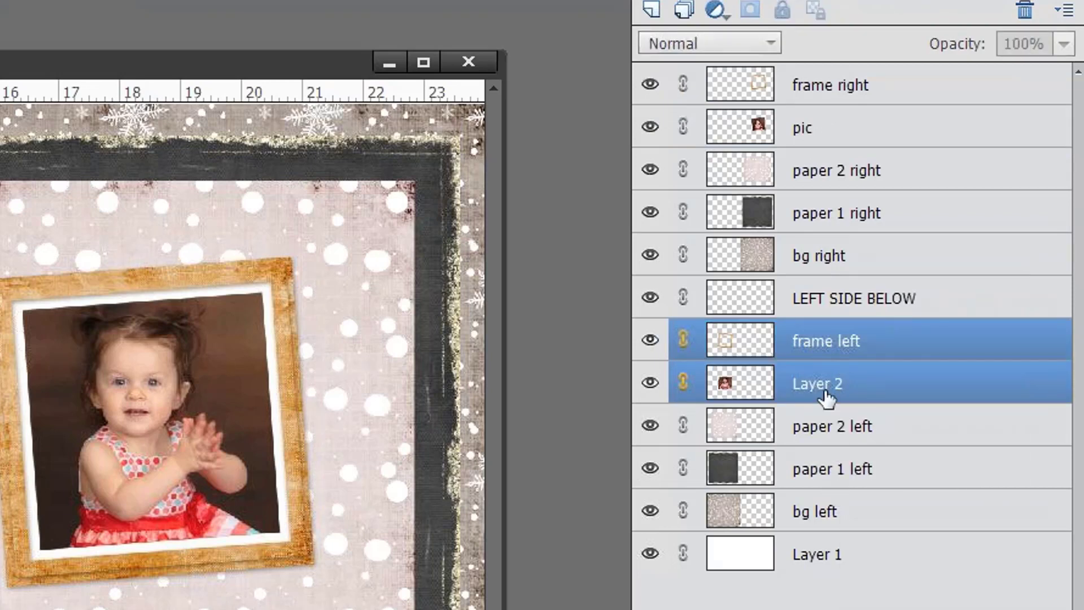
Rename the left photo's layer as pic.
double_click(830, 385)
type("pic")
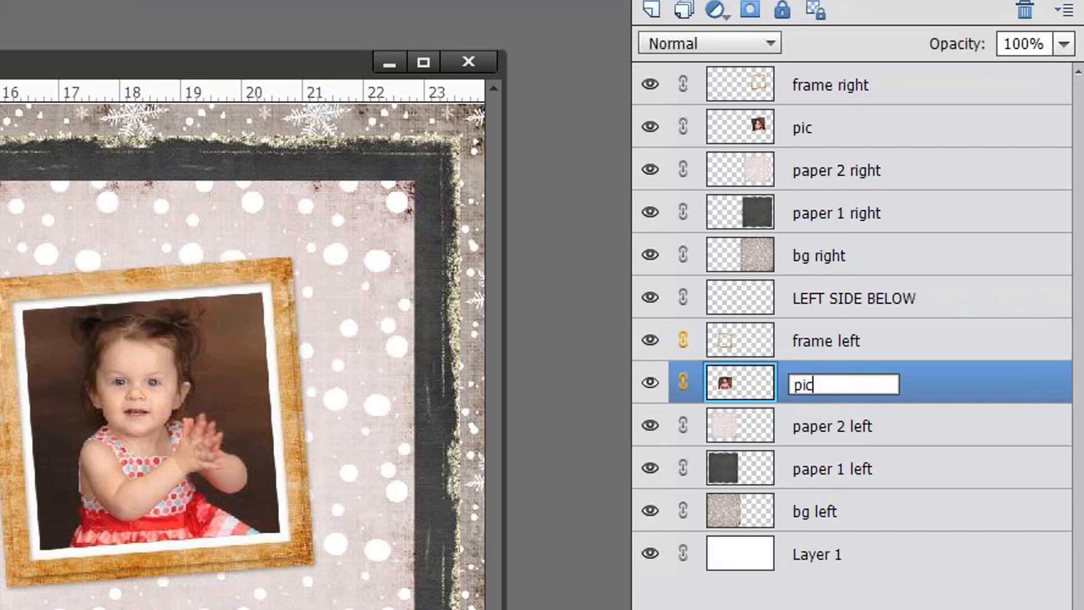
left_click(929, 399)
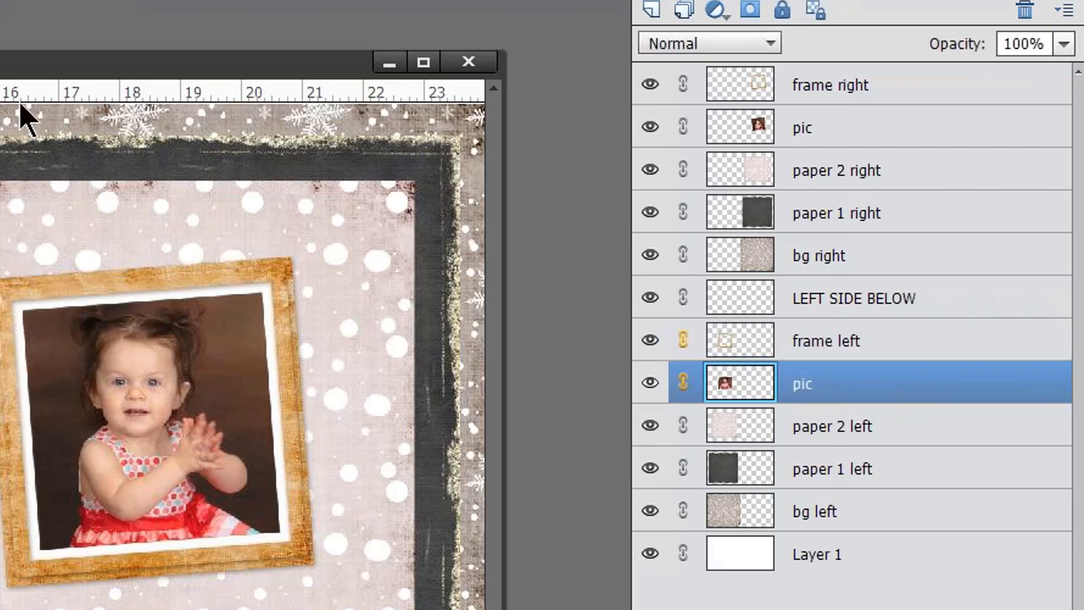
Reposition the linked frame-and-photo pairs, shifting the right pair slightly toward its page's outer edge, and select the right page's pic layer.
left_click_drag(73, 265, 97, 273)
left_click_drag(508, 177, 525, 182)
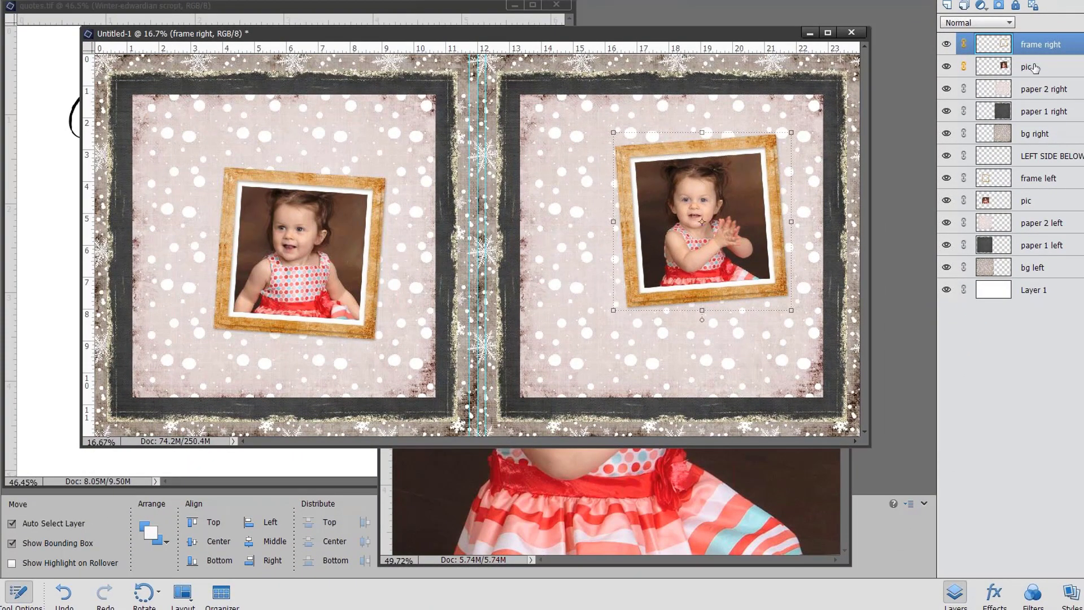
left_click(1044, 67, "ctrl")
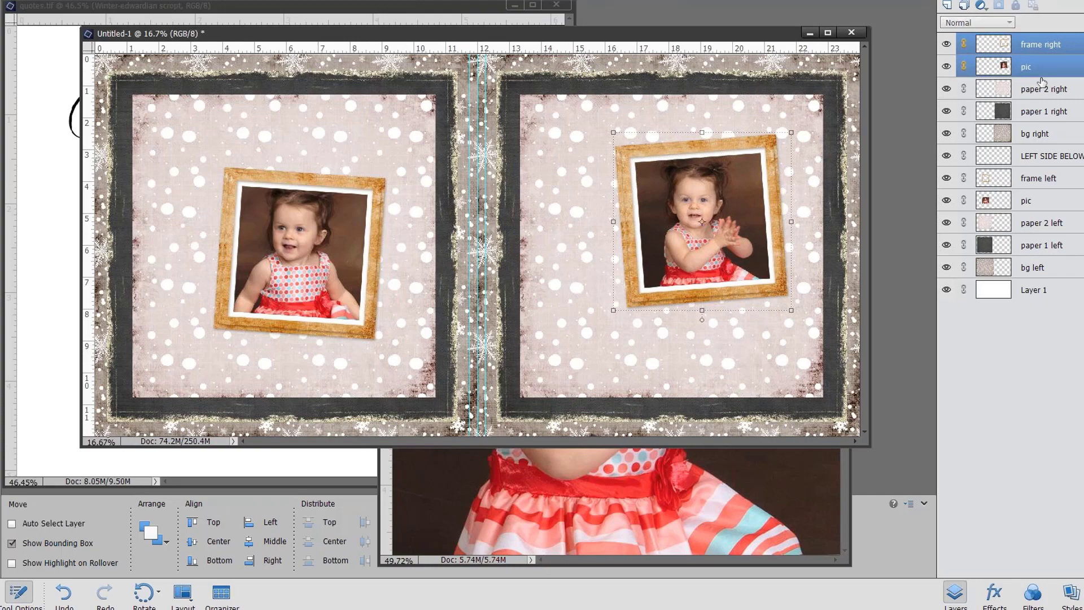
left_click(1020, 67)
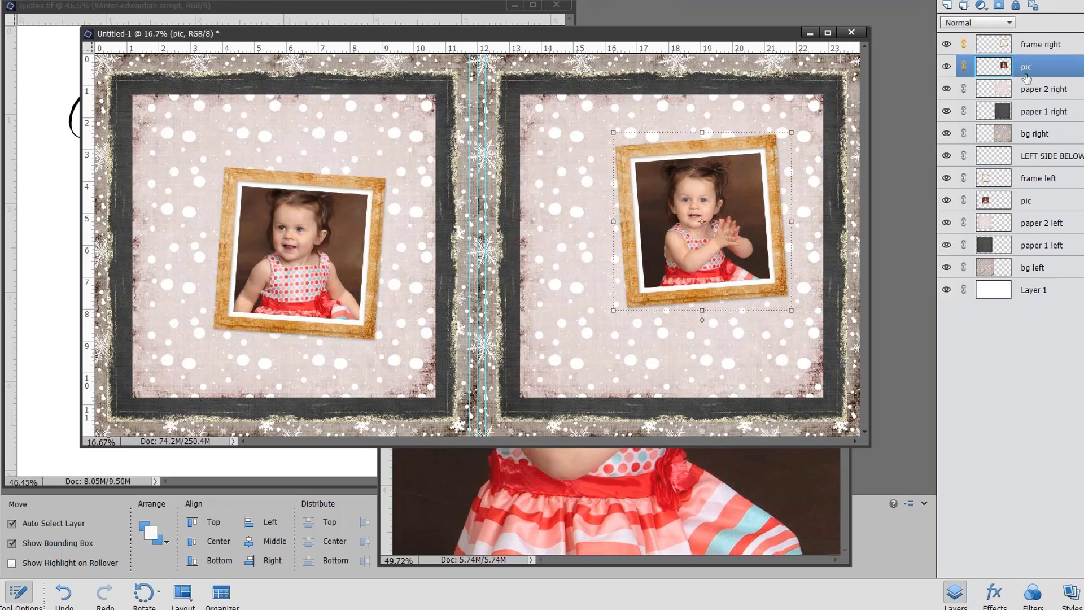
Shift the right page's linked frame and photo slightly down and left, close Photo-RIGHT.jpg, and return to the Untitled-1 spread.
mouse_move(770, 144)
left_mouse_down()
mouse_move(731, 187)
mouse_move(743, 150)
mouse_move(788, 137)
mouse_move(764, 152)
left_mouse_up()
left_click(724, 473)
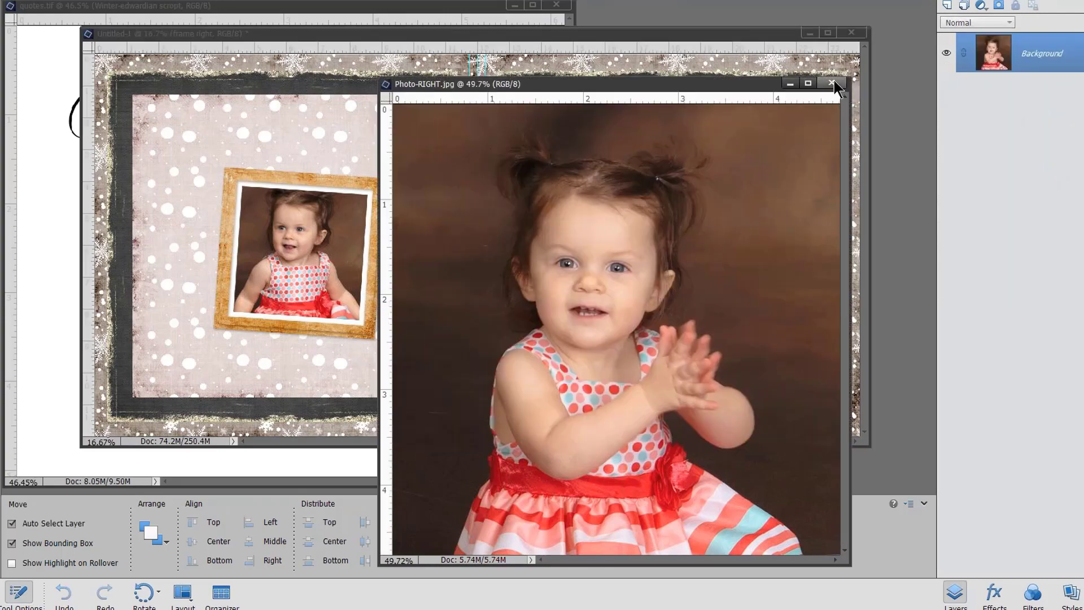
key("ctrl+Tab")
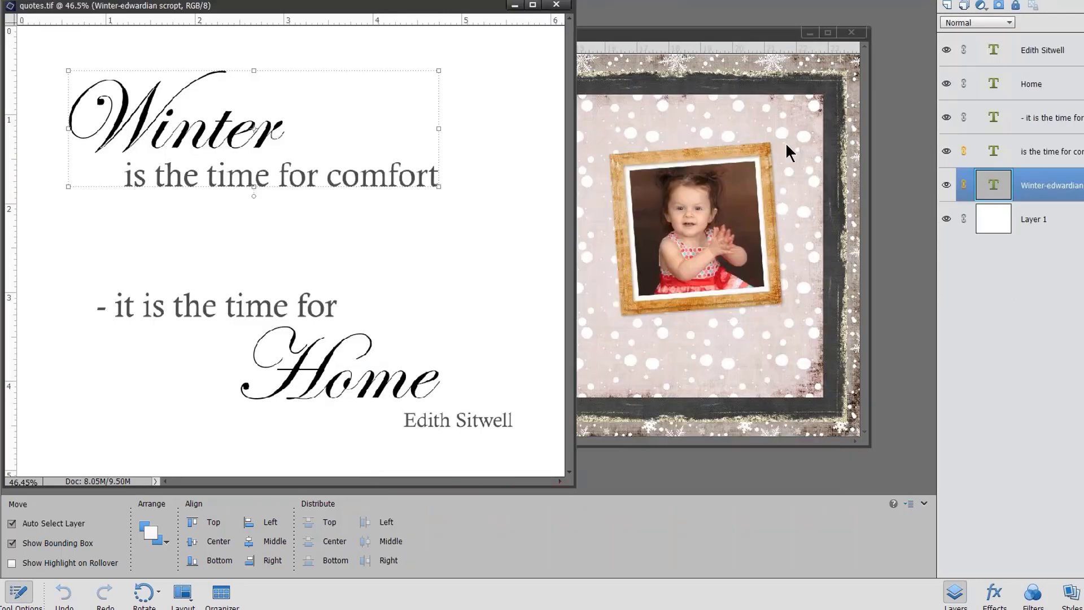
left_click(668, 35)
Open Cluster-LEFT.tif from the open files, float it beside the left page, and hide and reshow its holly branch layer to check its content.
left_click(1, 593)
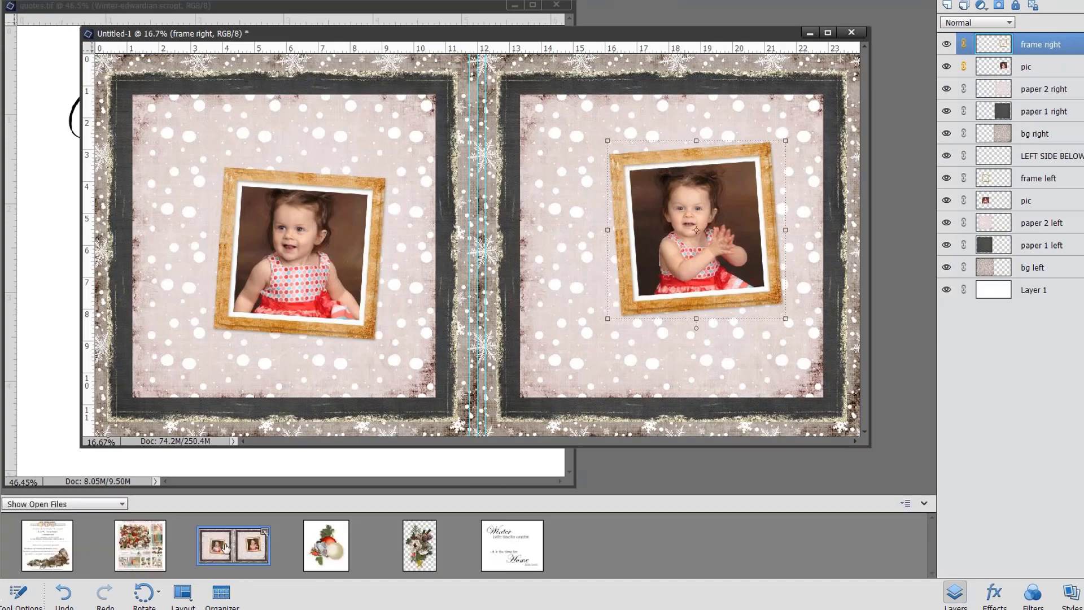
left_click(329, 552)
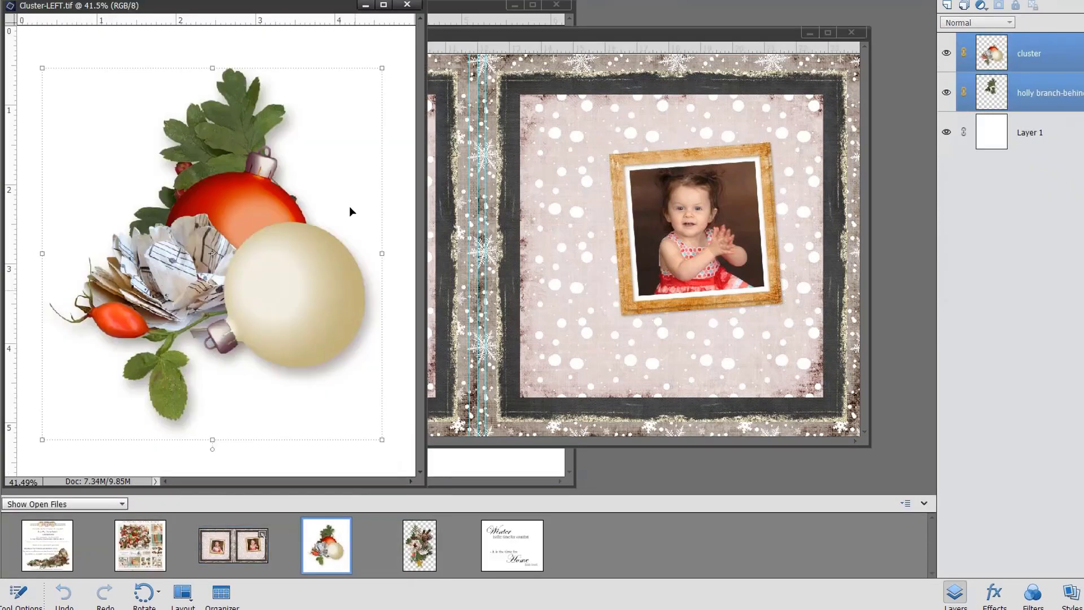
left_click_drag(329, 17, 727, 125)
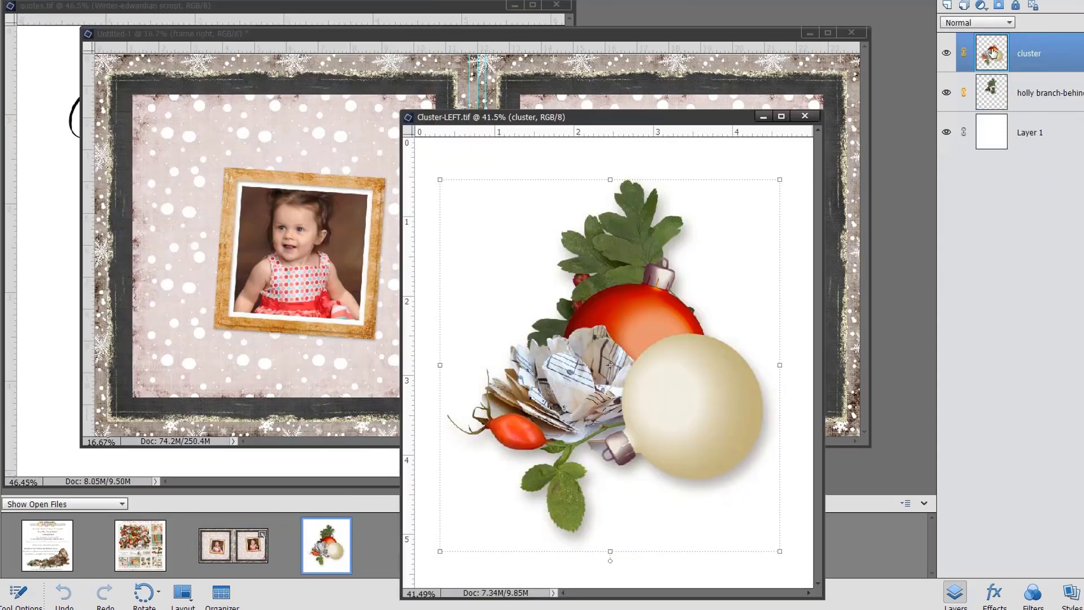
left_click(946, 92)
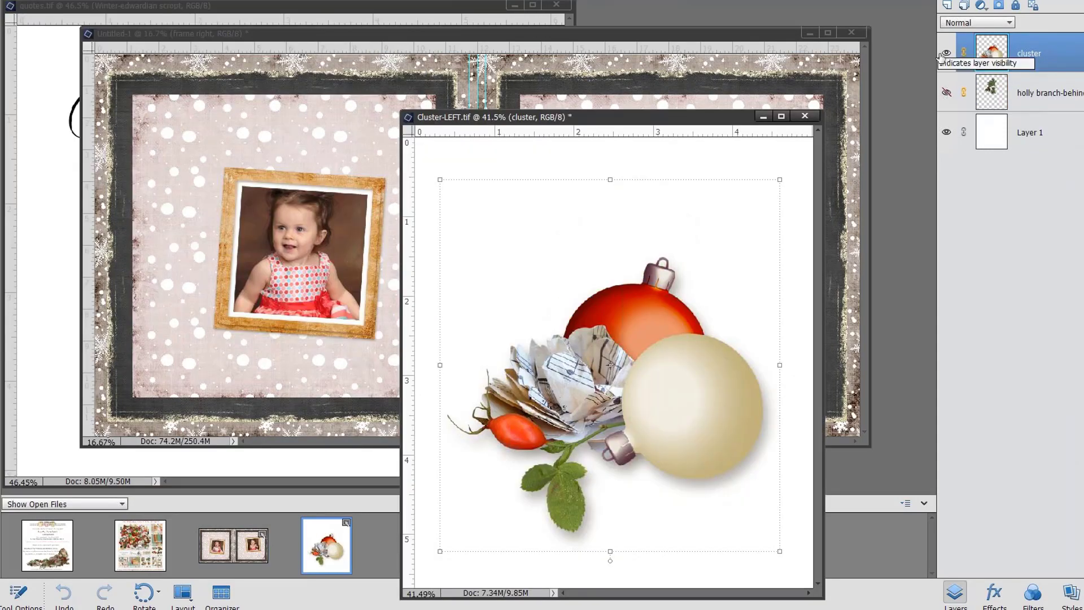
left_click(946, 92)
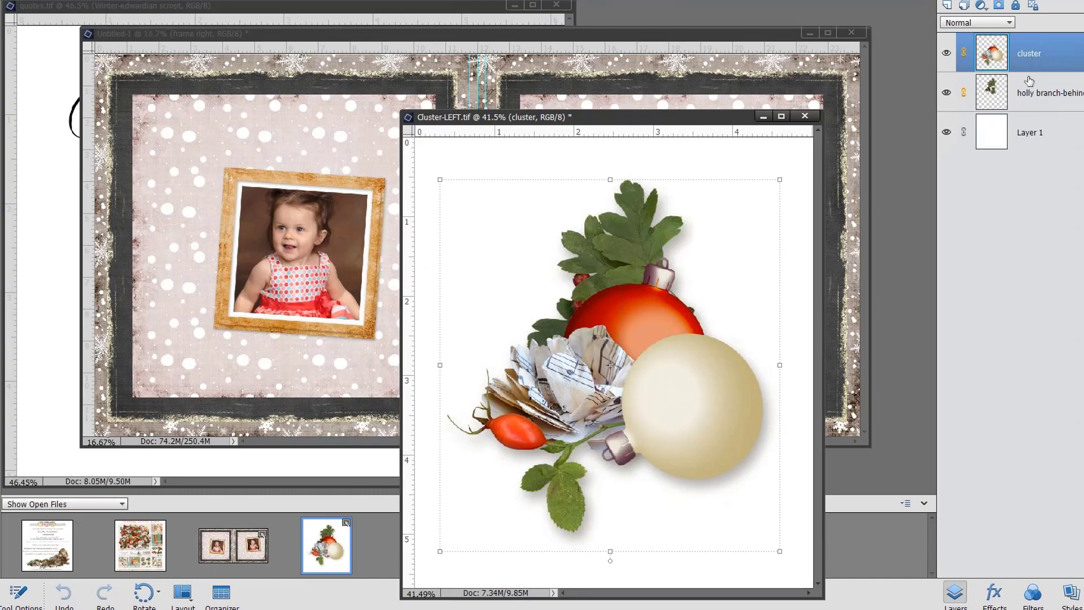
Copy the cluster and holly branch layers together into the spread and stack them just above the frame left layer.
left_click(1033, 94, "ctrl")
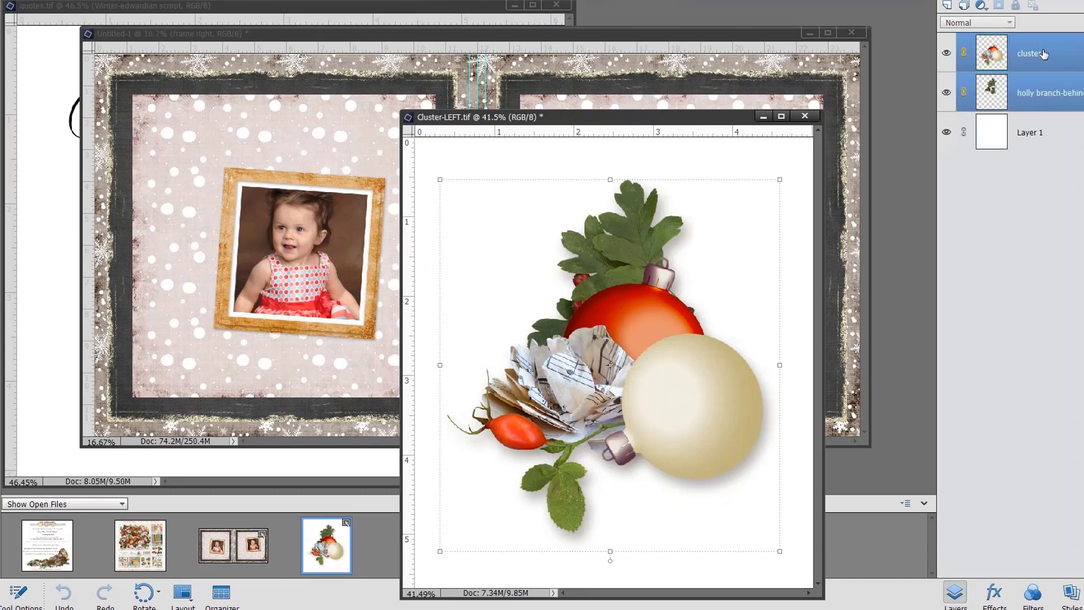
left_click_drag(1043, 54, 252, 252)
left_click_drag(1056, 73, 1036, 210)
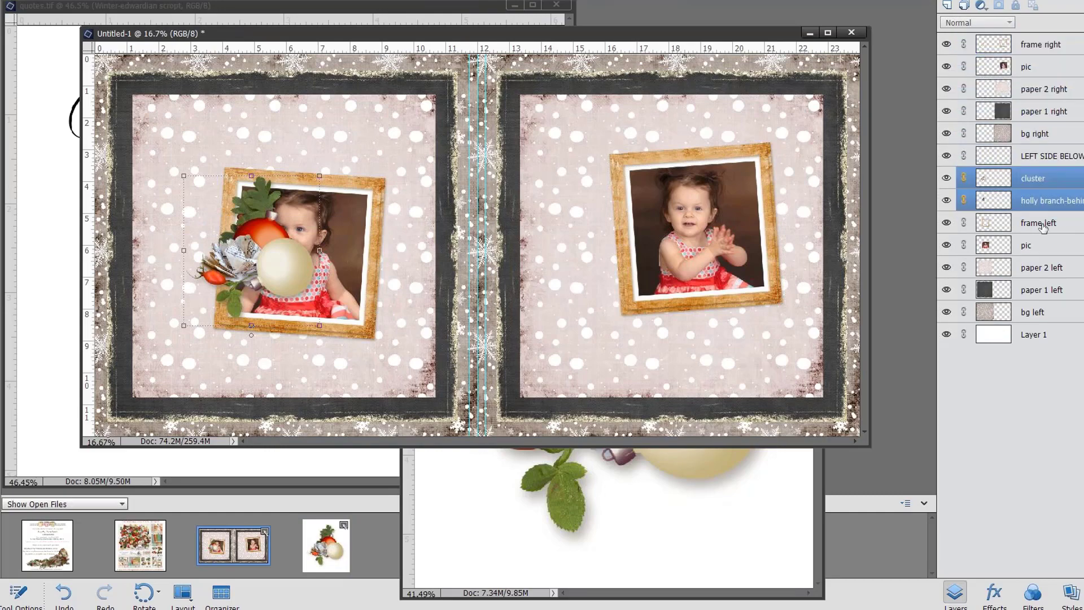
Position the ornament cluster with its holly branch over the lower-left corner of the left page's frame.
left_click_drag(291, 260, 251, 323)
key("ctrl+0")
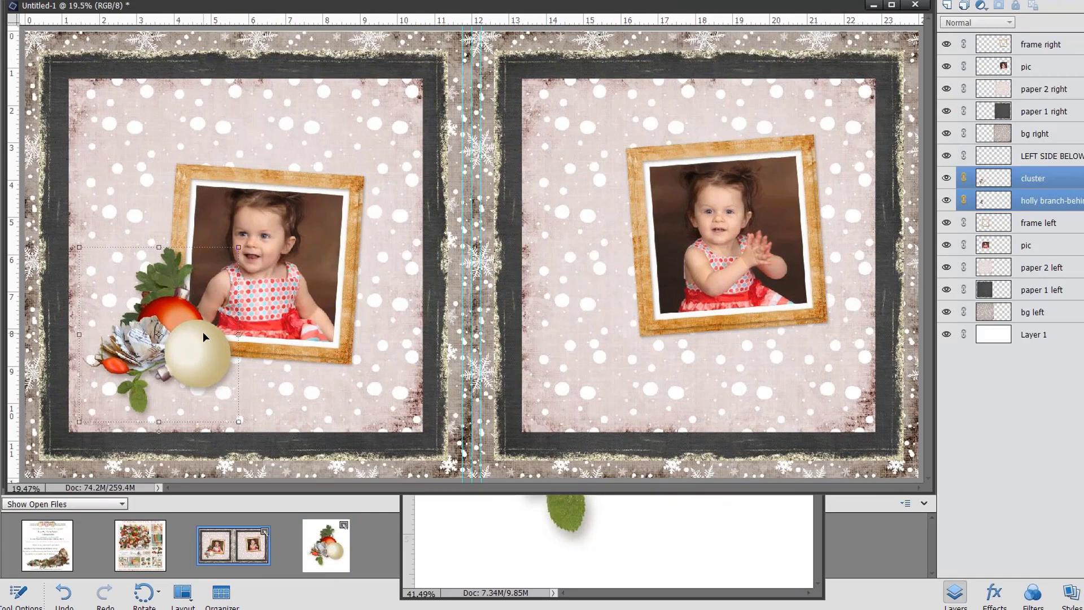
left_click_drag(203, 337, 198, 332)
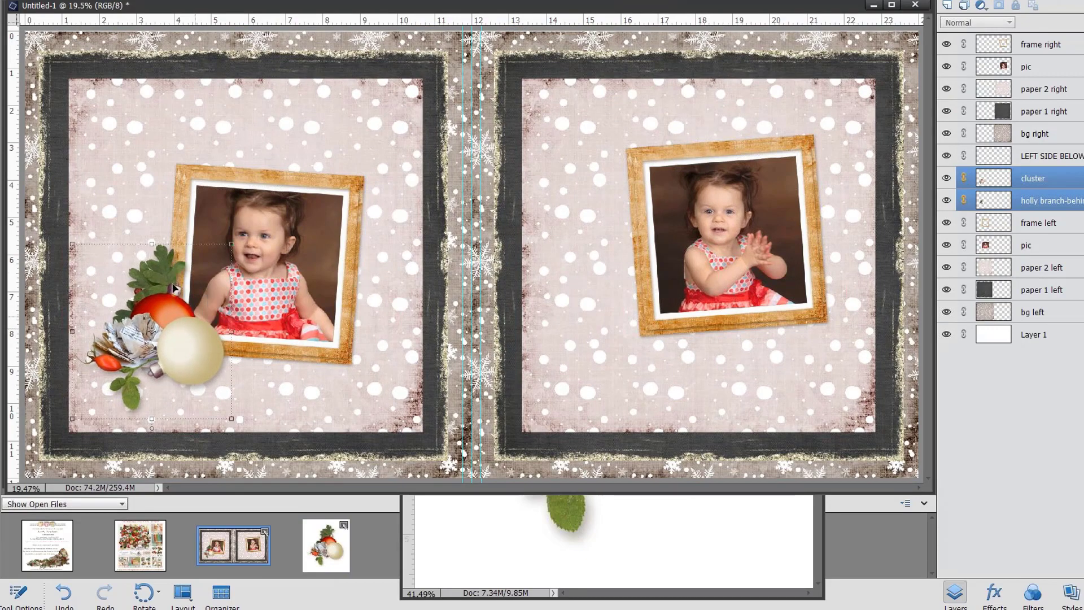
Move the holly branch layer beneath the left page's pic layer and nudge the linked cluster slightly up and left.
left_click(1028, 200)
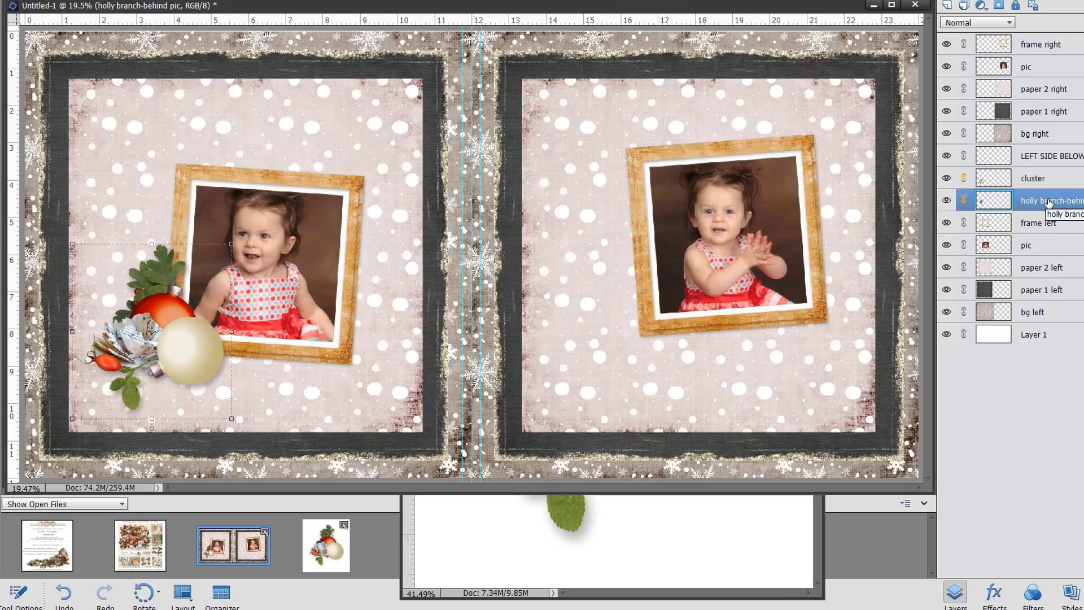
left_click_drag(1053, 202, 1055, 249)
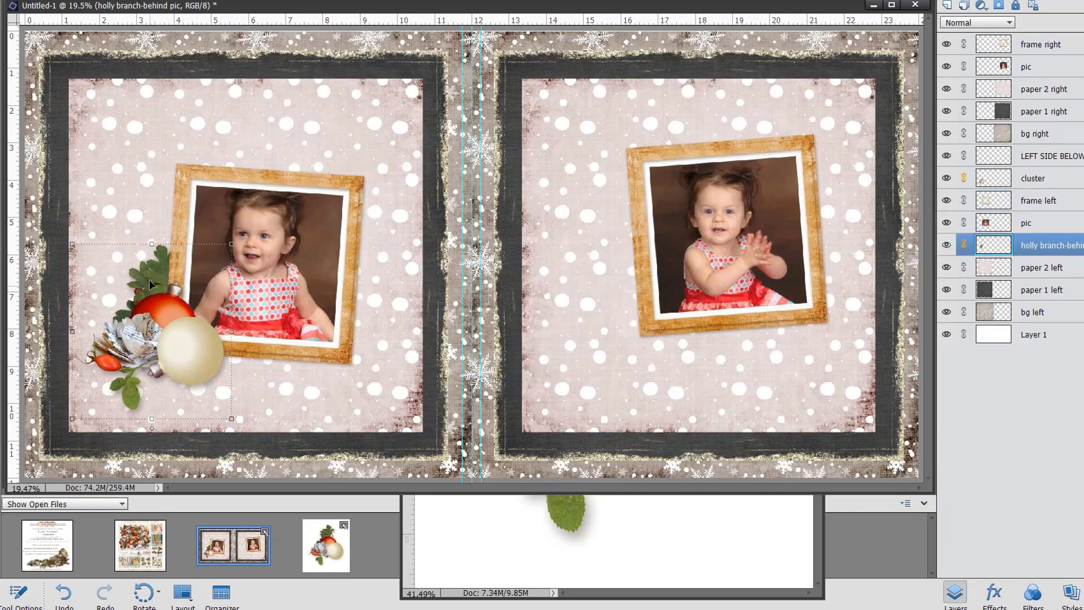
left_click_drag(178, 307, 174, 304)
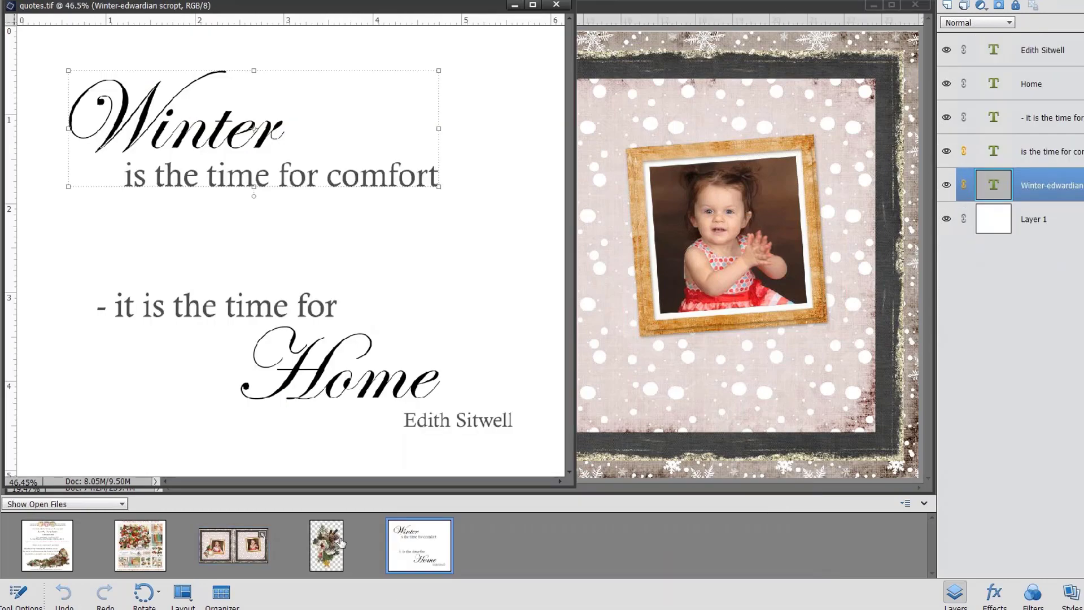
Add the Cluster-RIGHT.png pine cone cluster over the right edge of the right page's frame and close its source file.
left_click(345, 530)
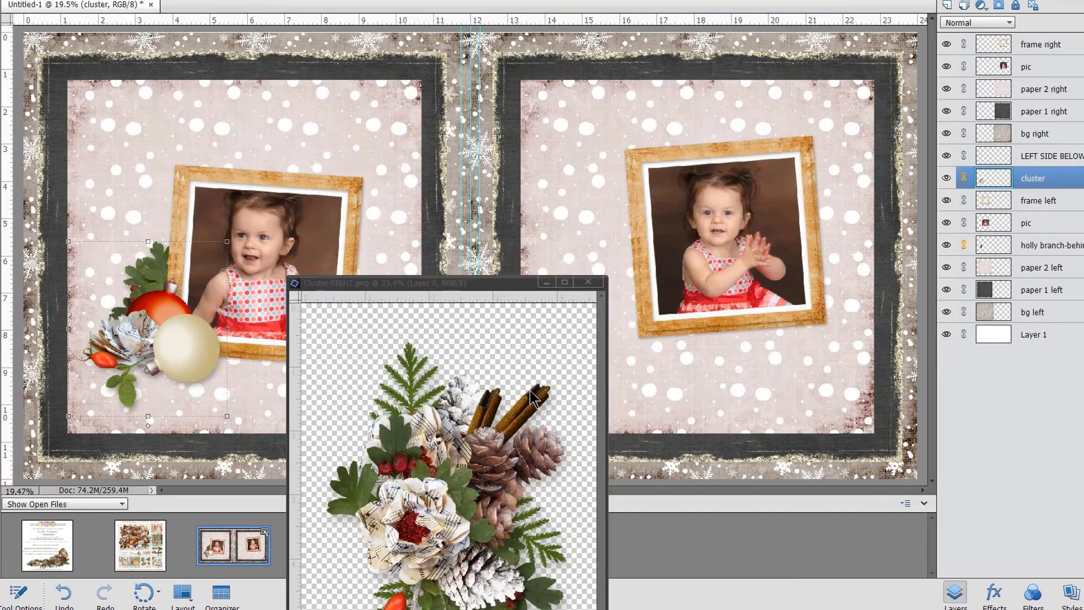
left_click(554, 400)
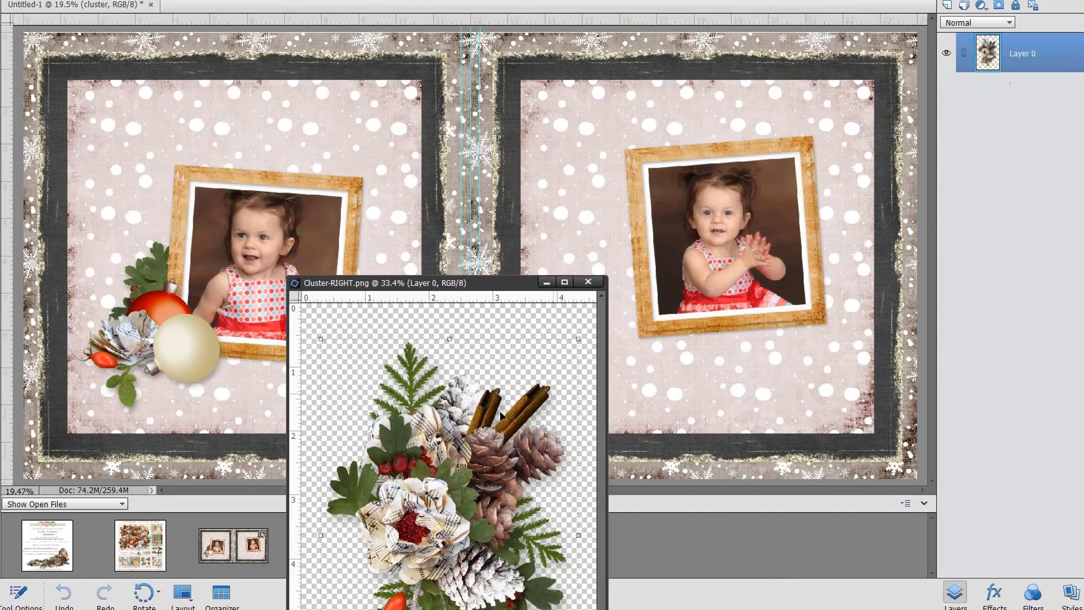
left_click_drag(483, 457, 825, 237)
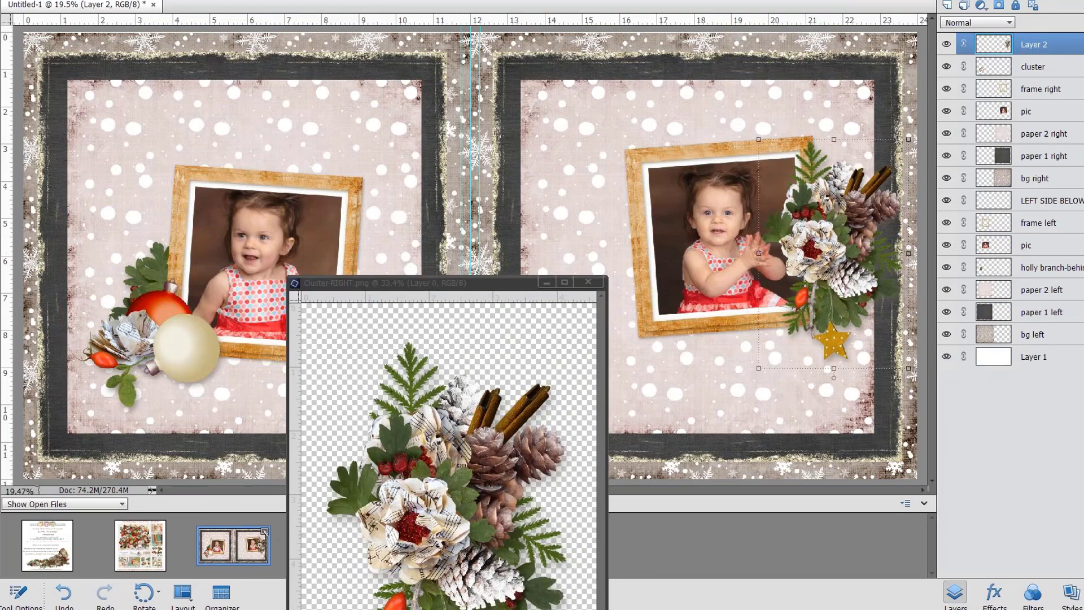
left_click(587, 283)
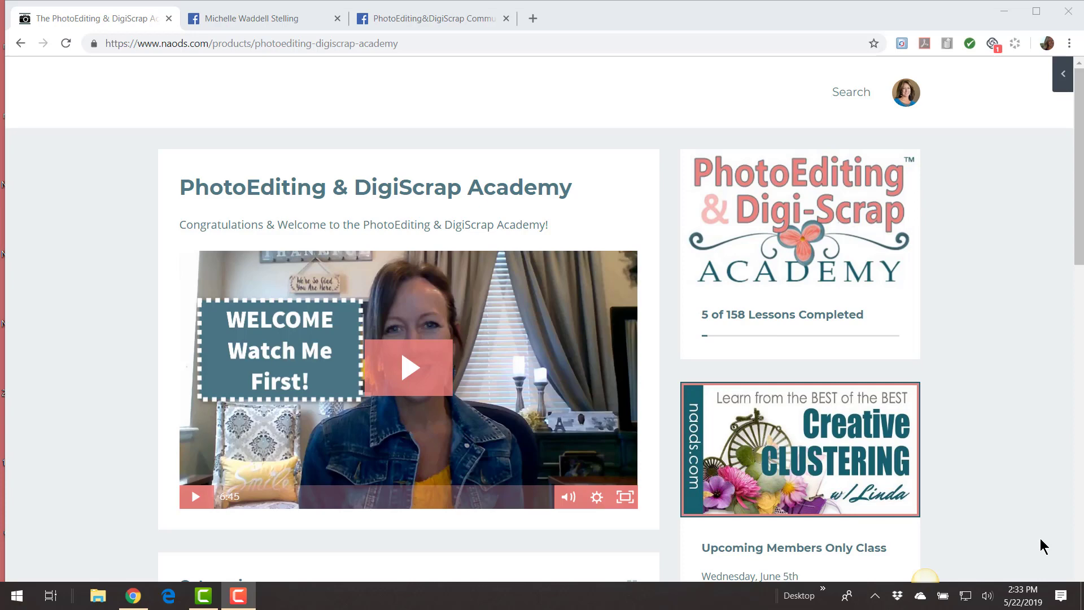
In Chrome, search the PhotoEditing & DigiScrap Academy site for the instructor's first name and look through the matching lessons.
left_click(847, 97)
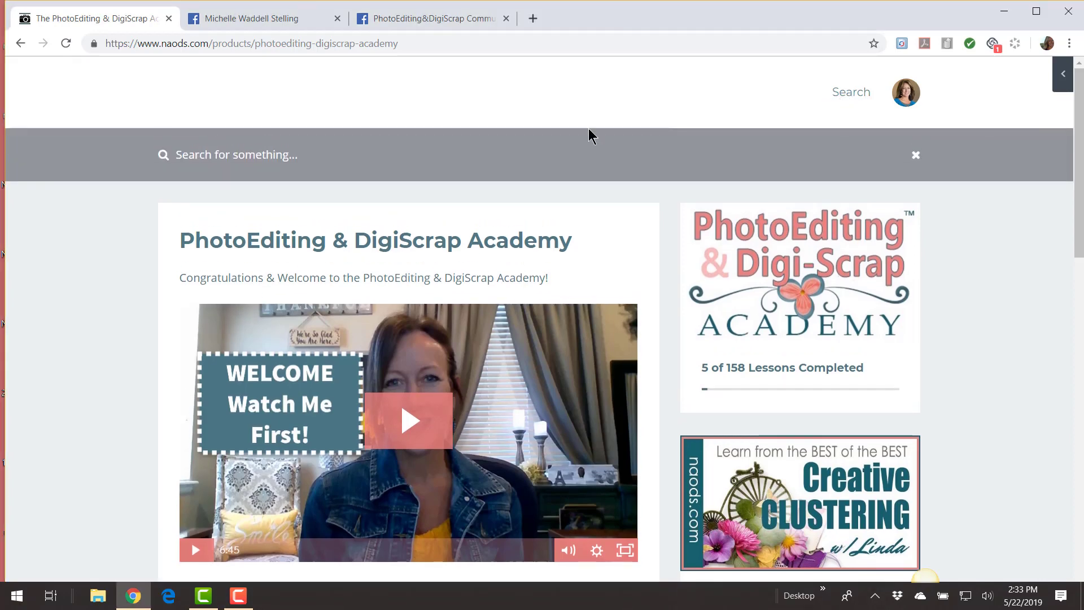
left_click(338, 155)
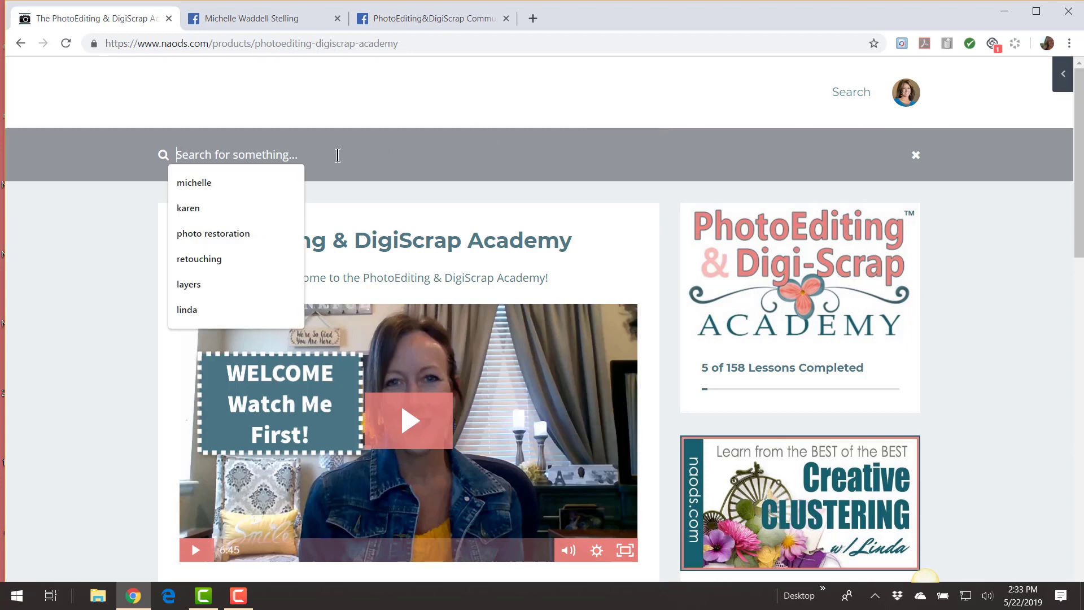
type(";ind")
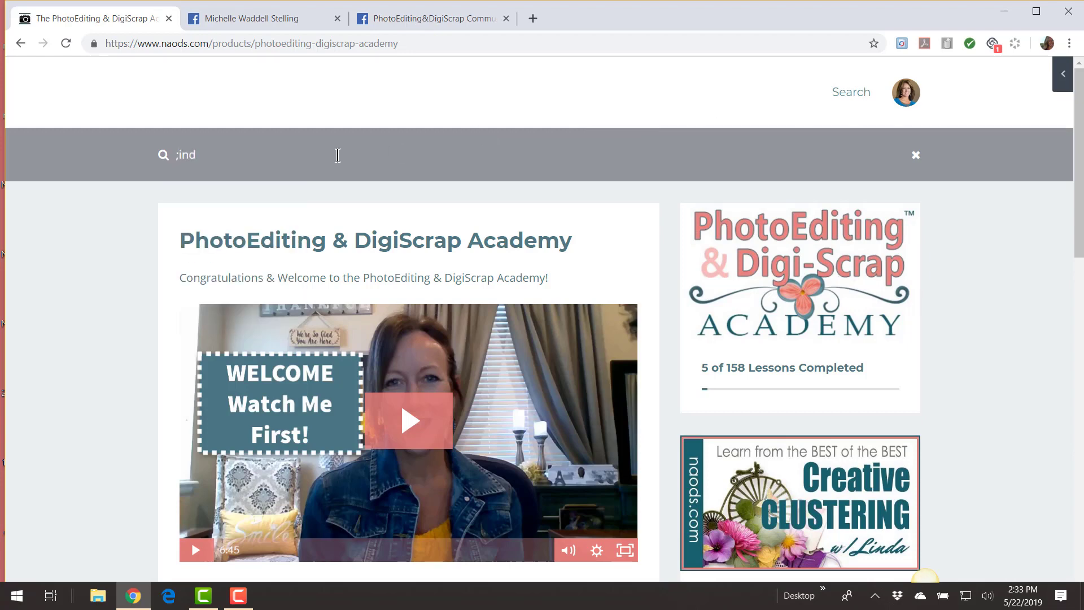
key("BackSpace")
key("BackSpace")
key("BackSpace")
key("BackSpace")
type("linda")
key("Return")
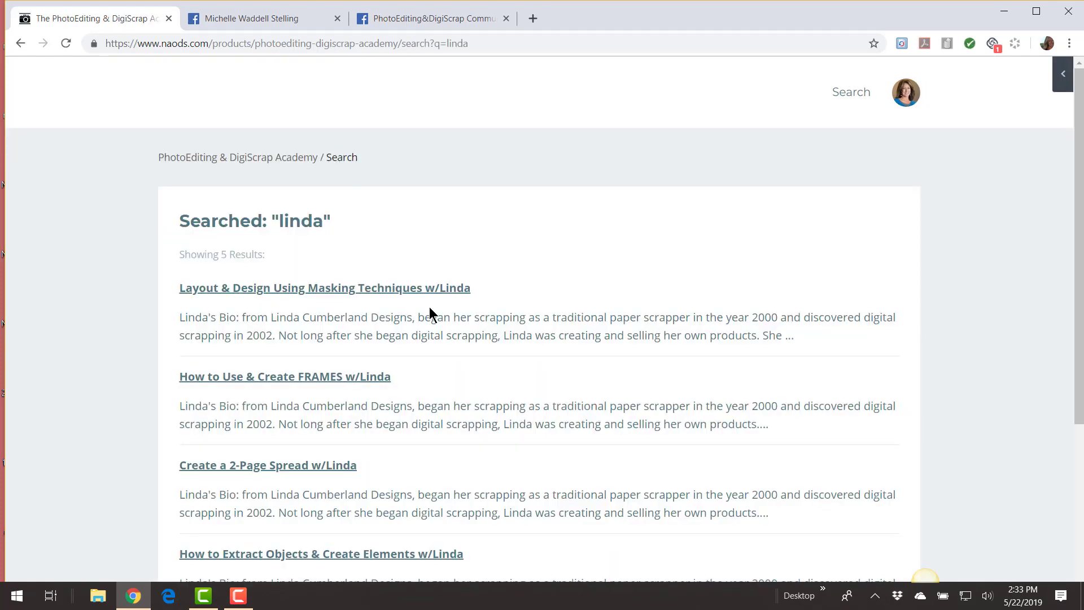
scroll(429, 306, "down", 1)
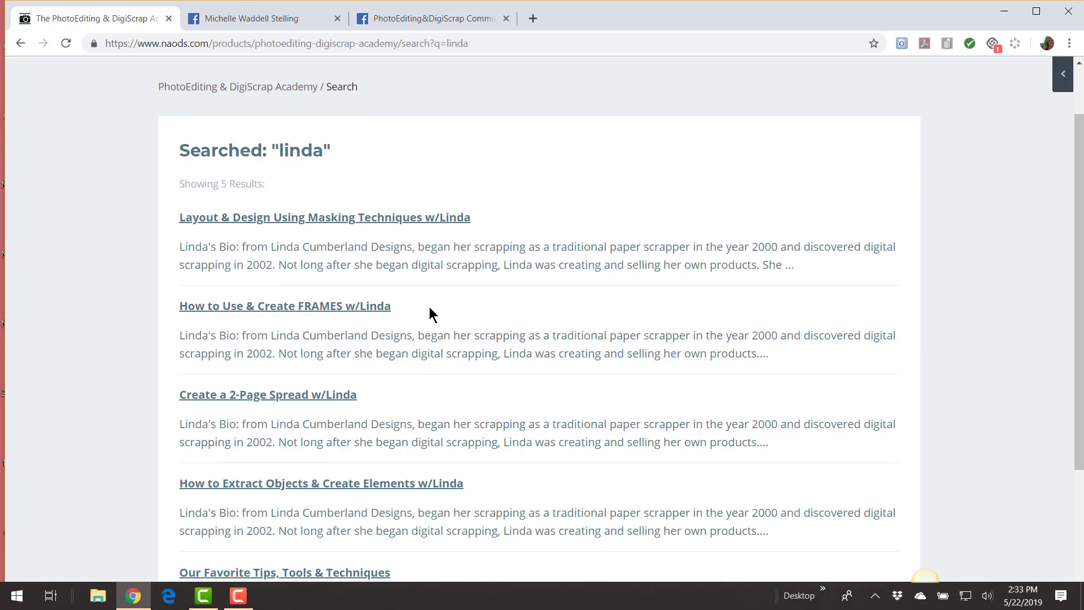
scroll(430, 310, "down", 1)
scroll(537, 322, "up", 2)
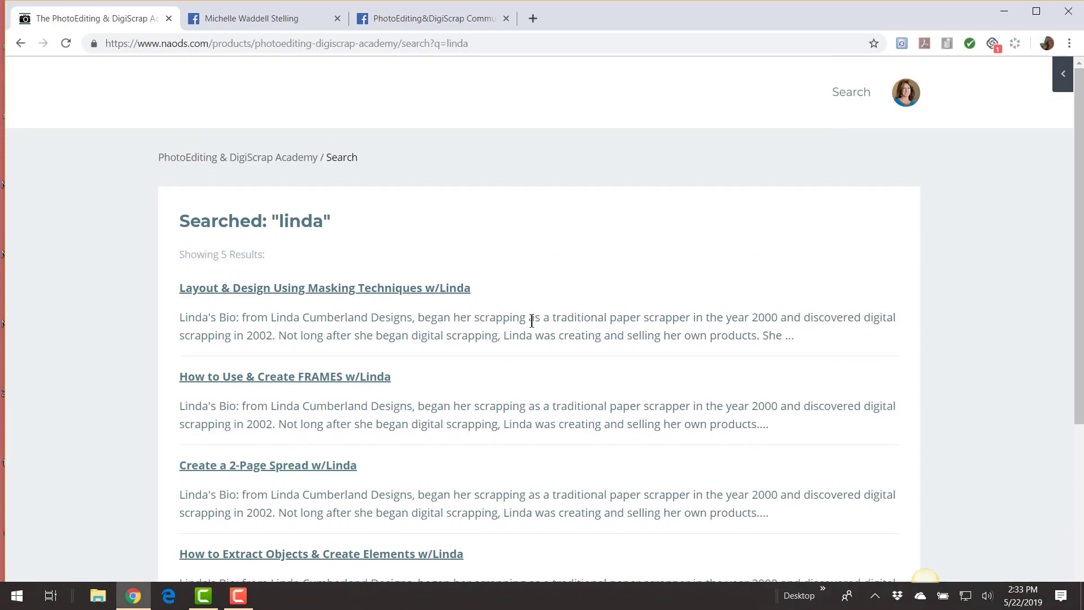
Go back to the academy home page and open the Create a 2-Page Spread lesson in the 2017 Members Only Classes category.
left_click(307, 160)
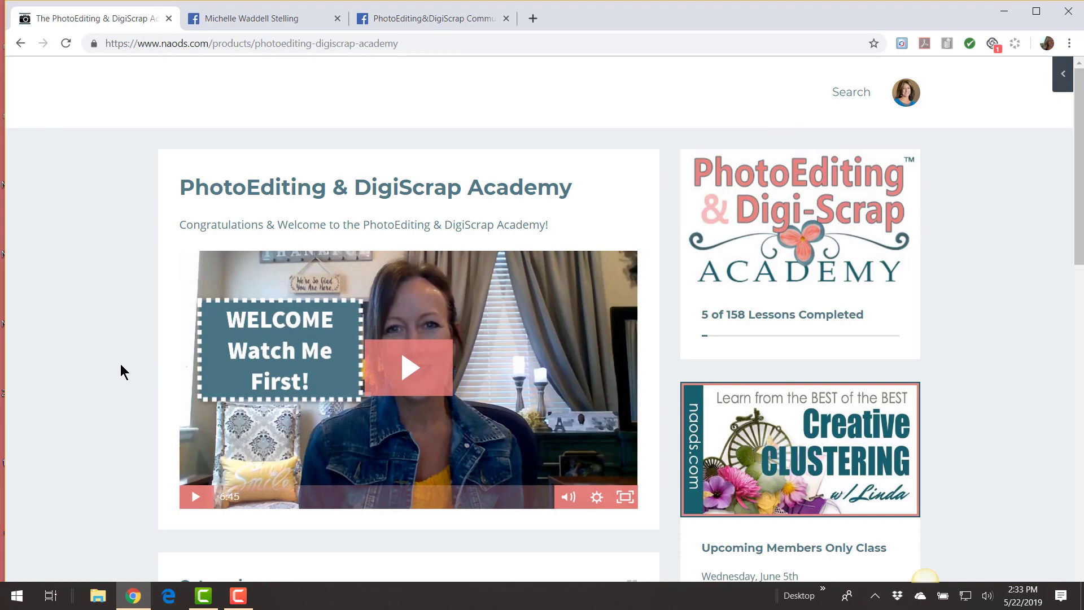
scroll(121, 366, "down", 9)
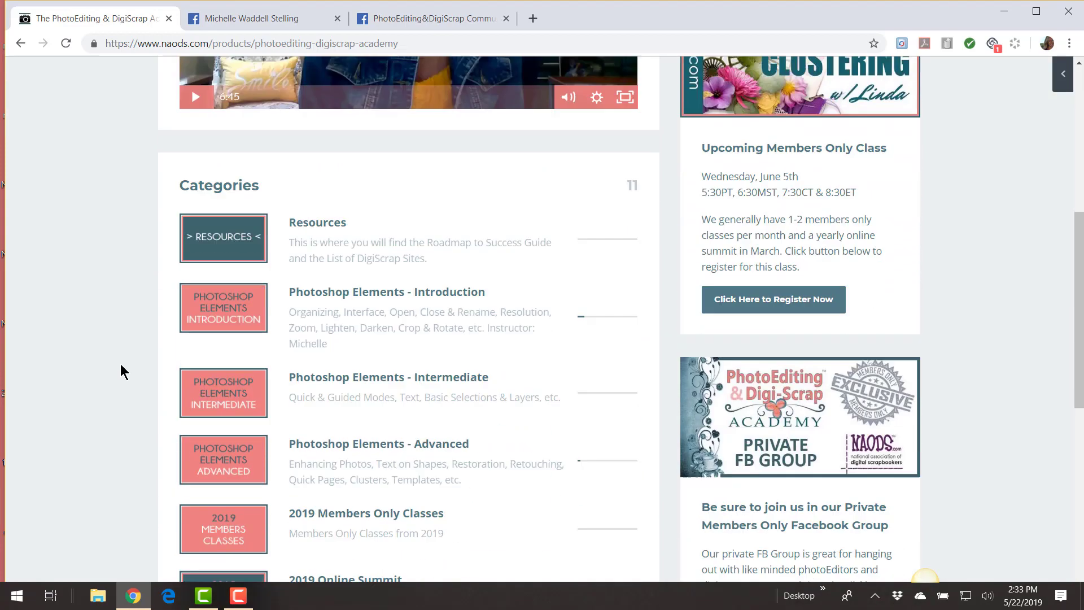
scroll(121, 369, "down", 5)
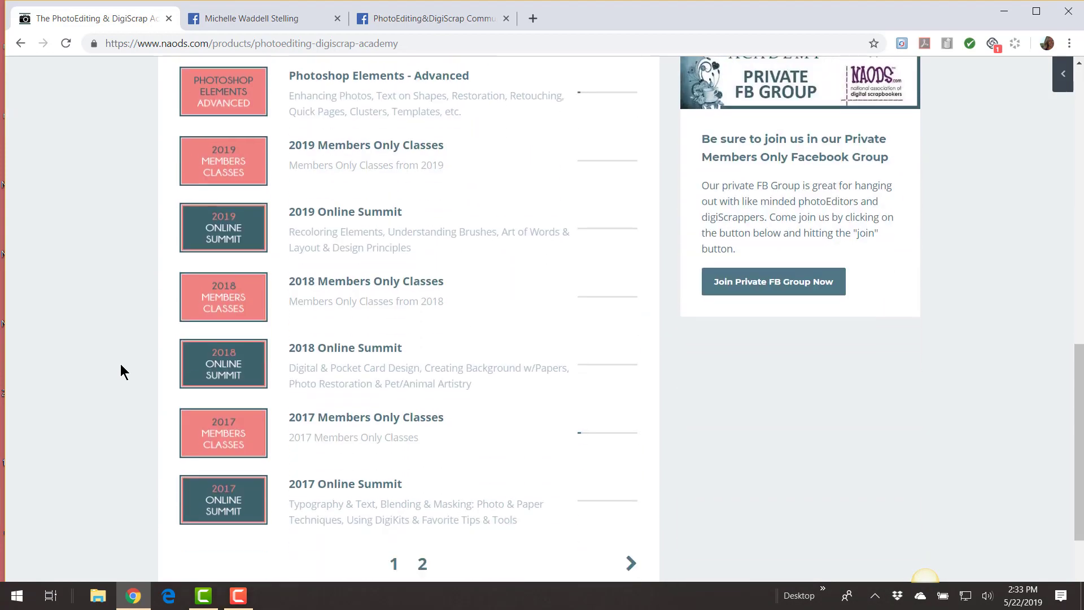
left_click(214, 418)
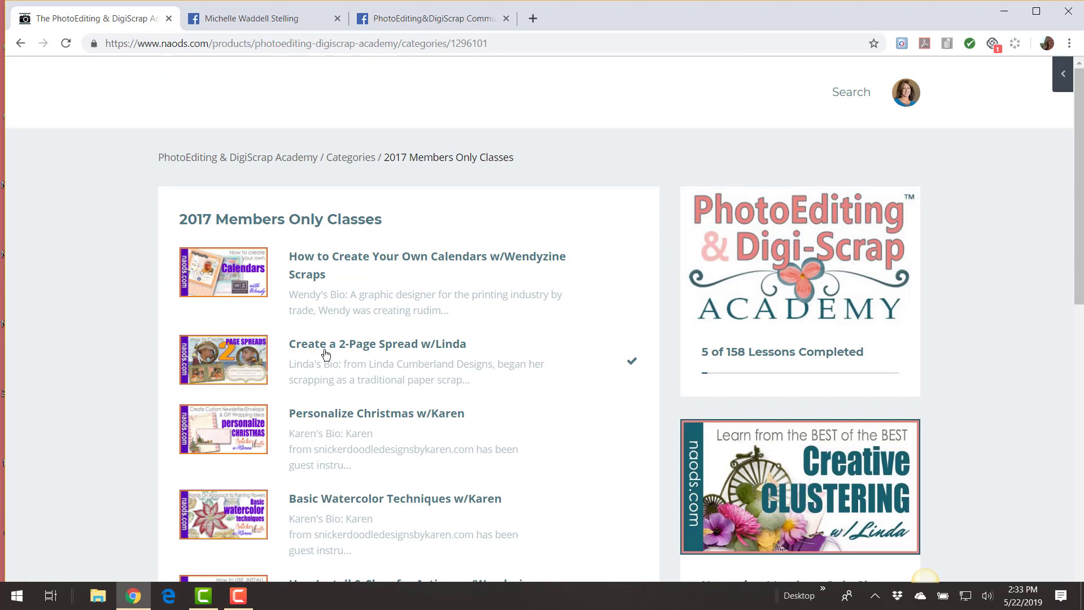
left_click(250, 365)
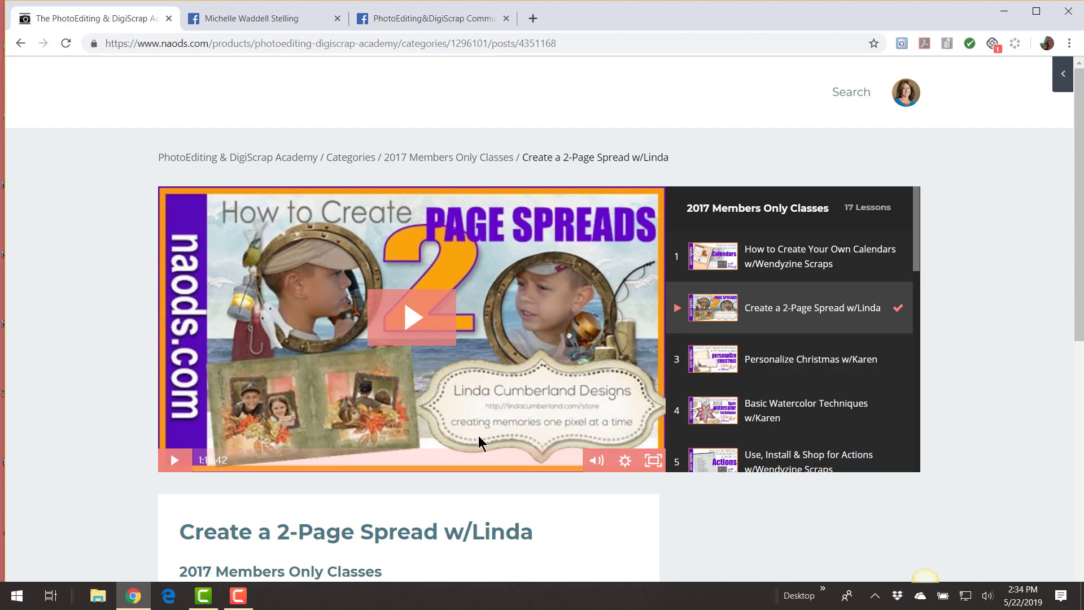
View the PhotoEditing&DigiScrap Community Facebook group and the presenter's Facebook profile, ending on the group page.
left_click(413, 21)
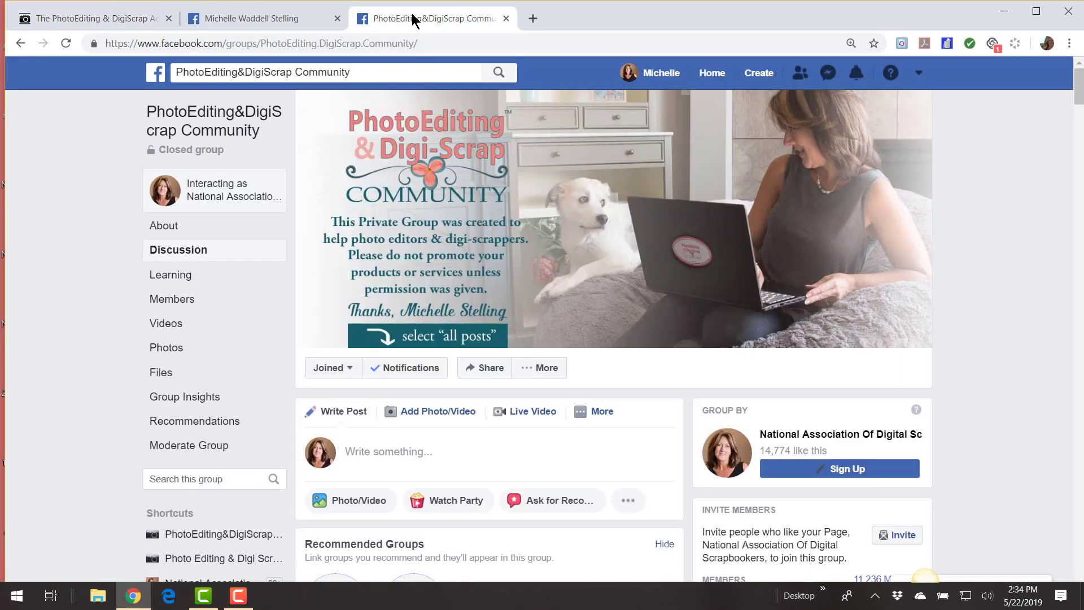
left_click(309, 25)
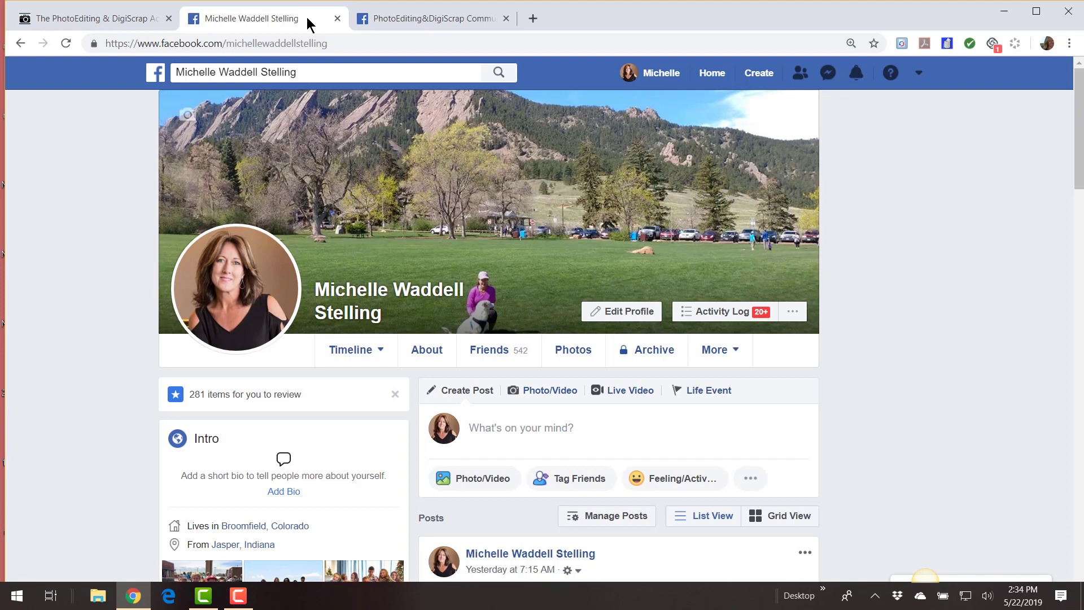
left_click(407, 18)
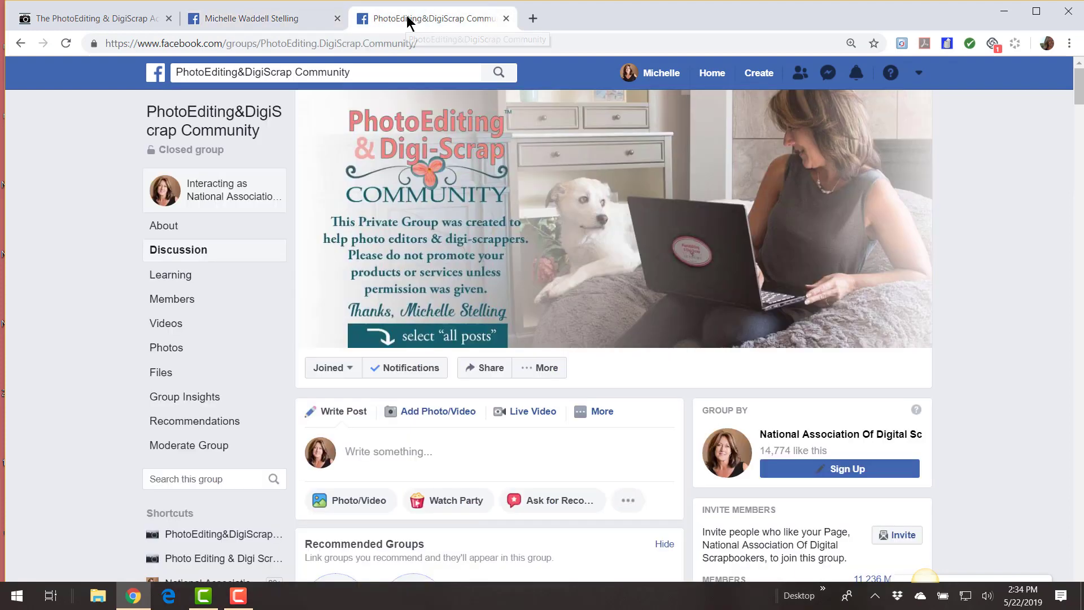